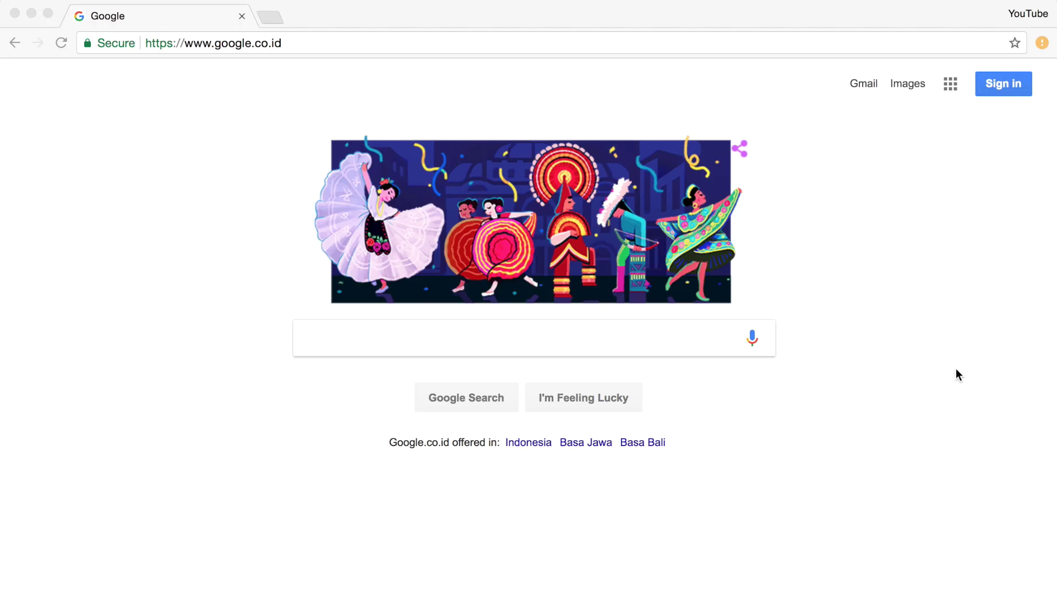
- Go to squarespace.com and open the Get Started account sign-up form
click(213, 46)
text(squarespace.)
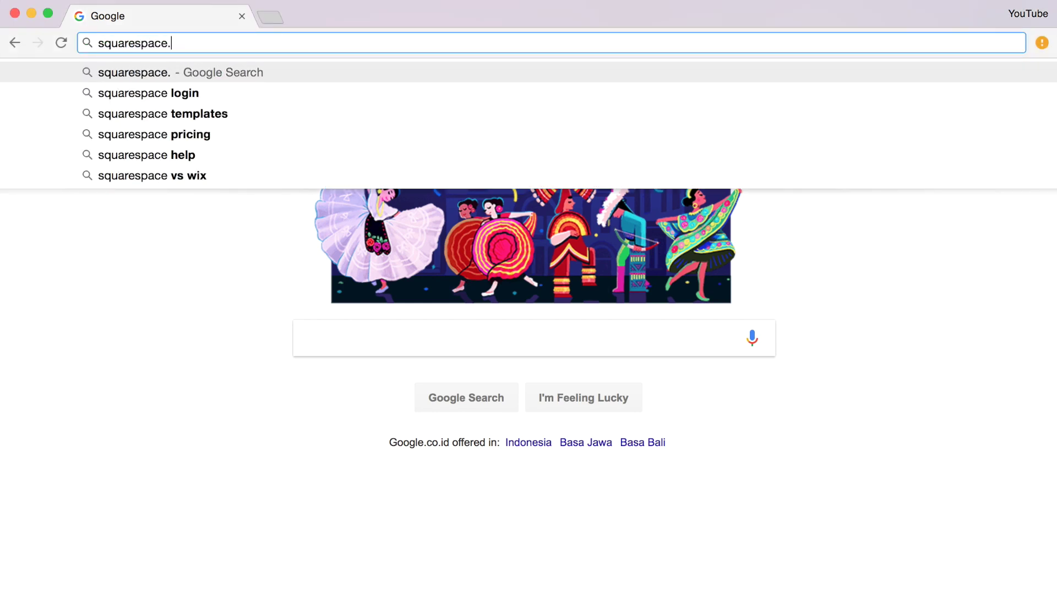
text(com)
key(Return)
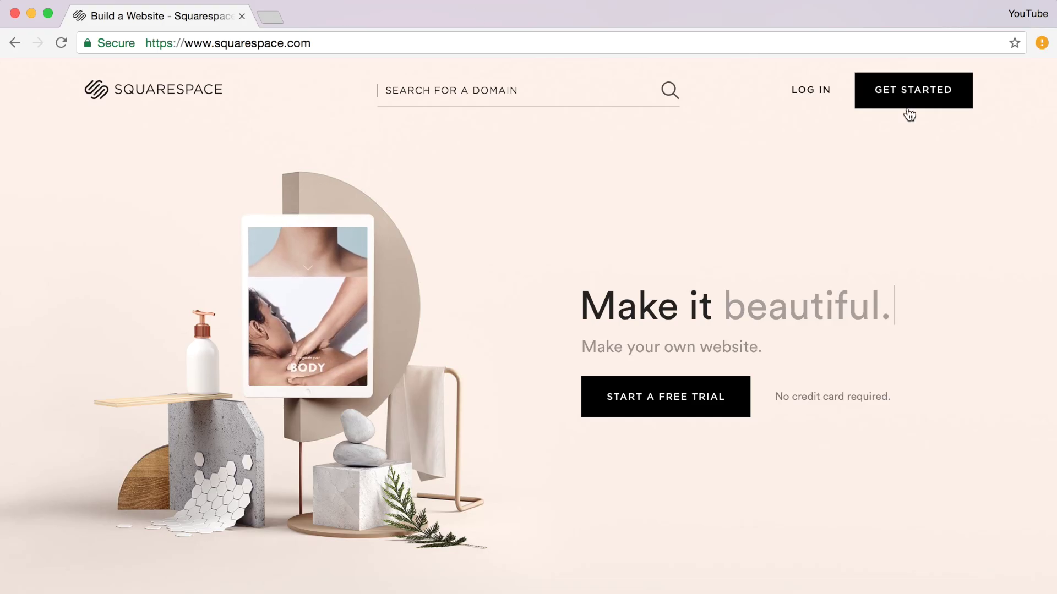
click(911, 102)
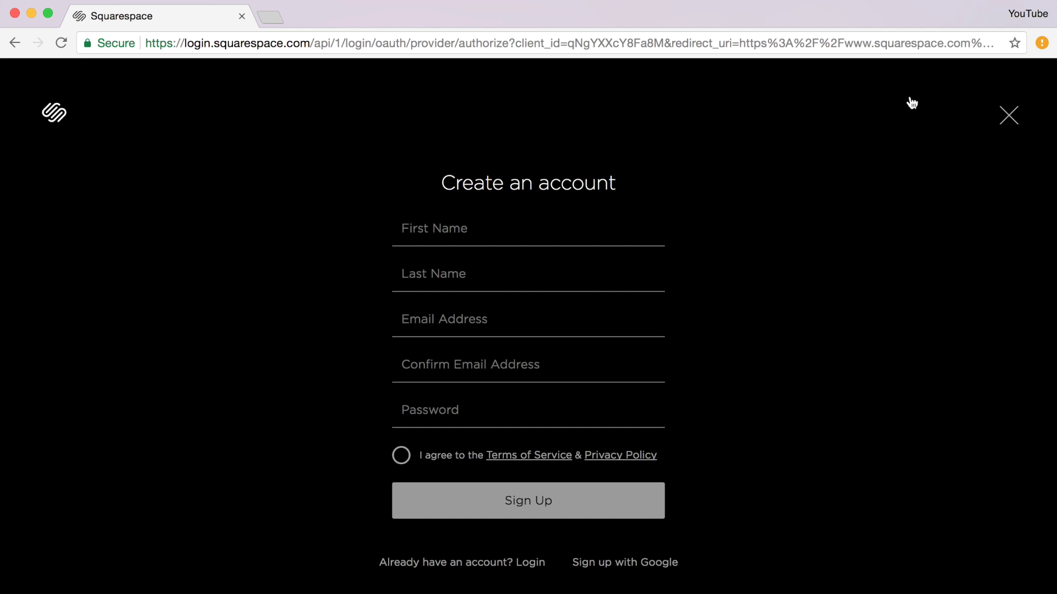
- Fill in the first and last name, the e-mail address and its confirmation
key(Tab)
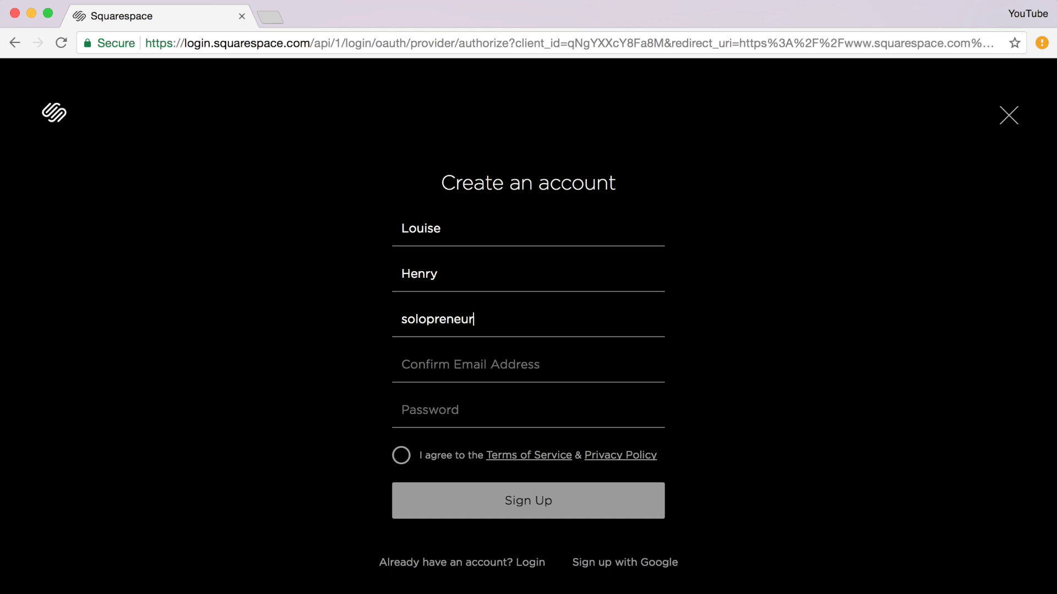
click(492, 358)
key(ctrl+v)
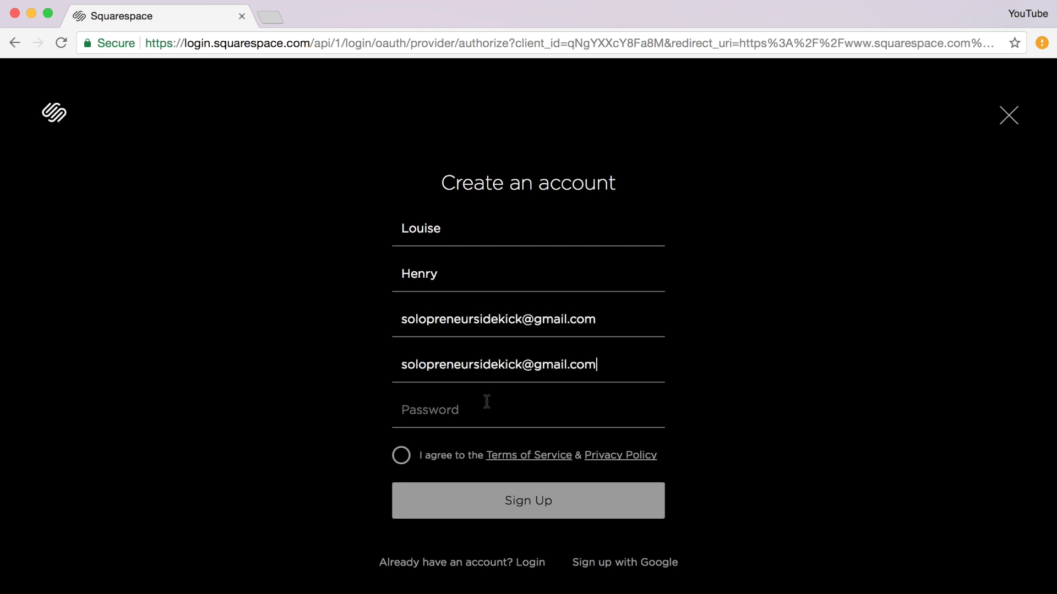
- Enter the account password, accept the Terms of Service and submit the sign-up form
click(482, 412)
text(•••••••••••)
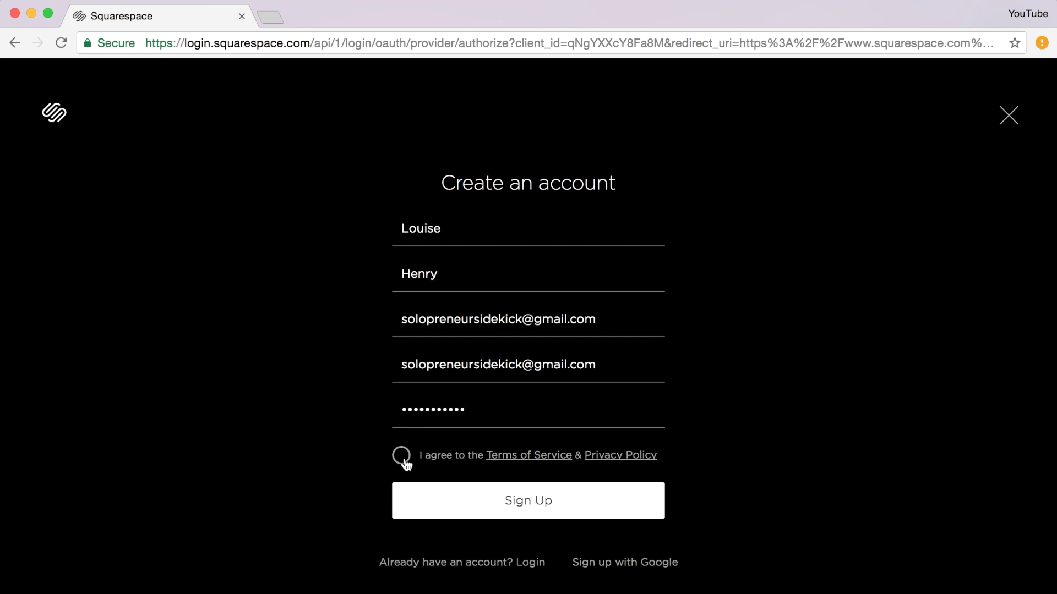
click(403, 461)
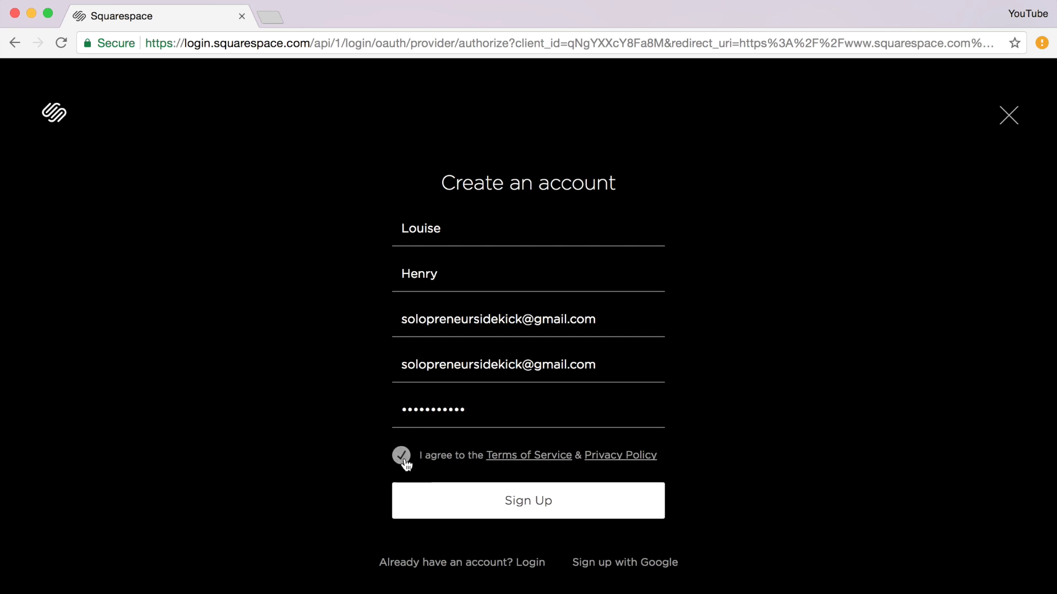
click(526, 505)
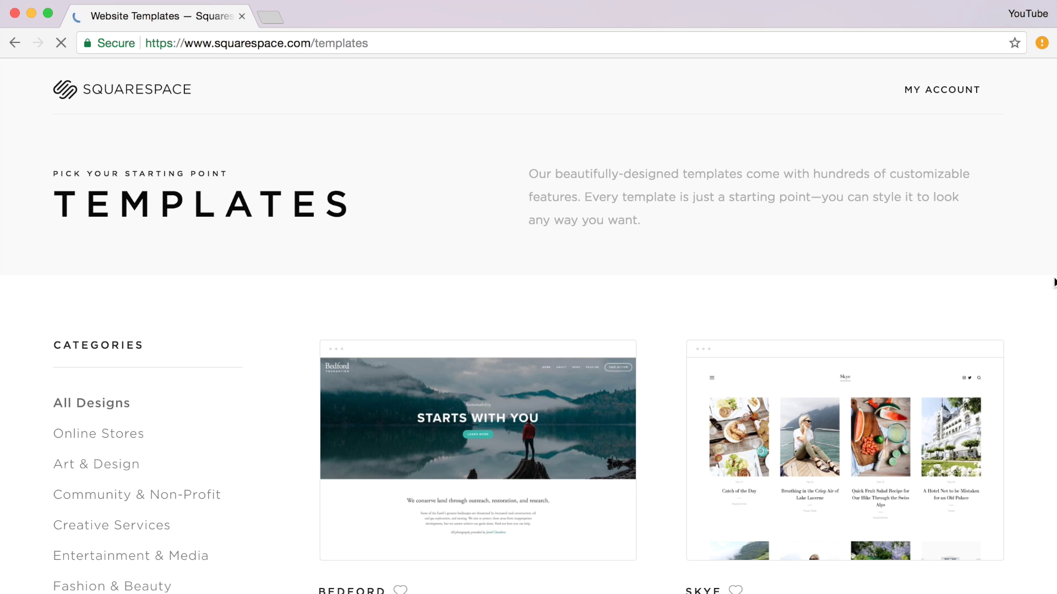
- Scroll through the template gallery and dismiss Chrome's offer to save the password
scroll(1053, 282, down, 4)
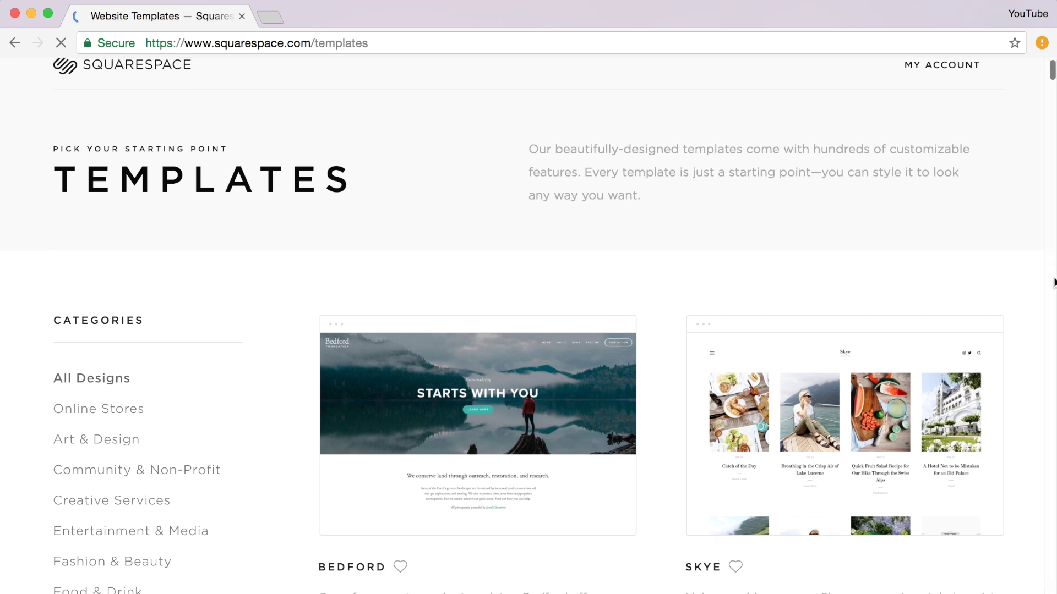
scroll(1048, 348, down, 1)
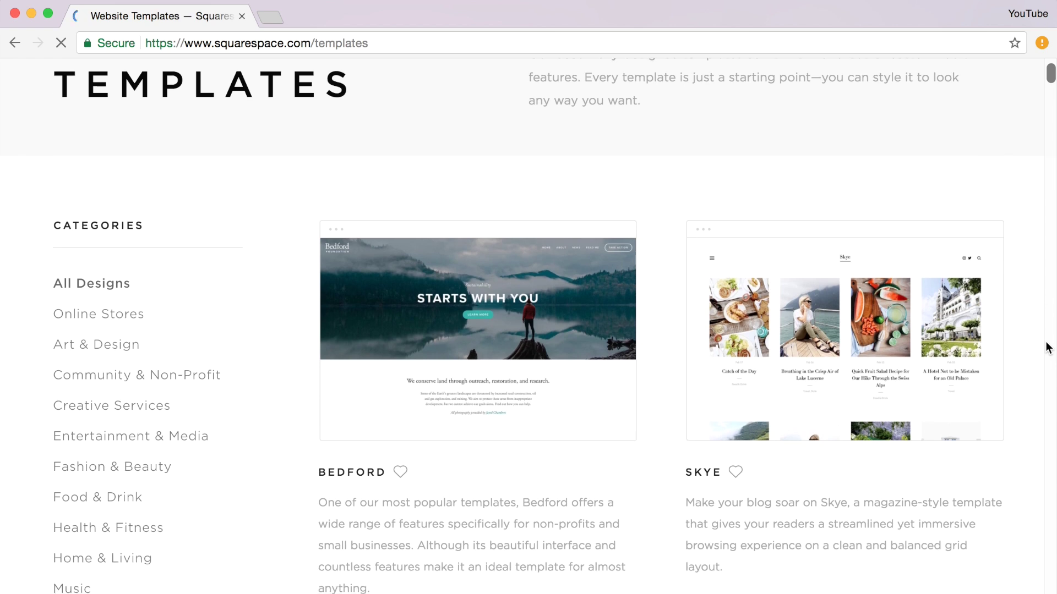
scroll(1048, 348, down, 2)
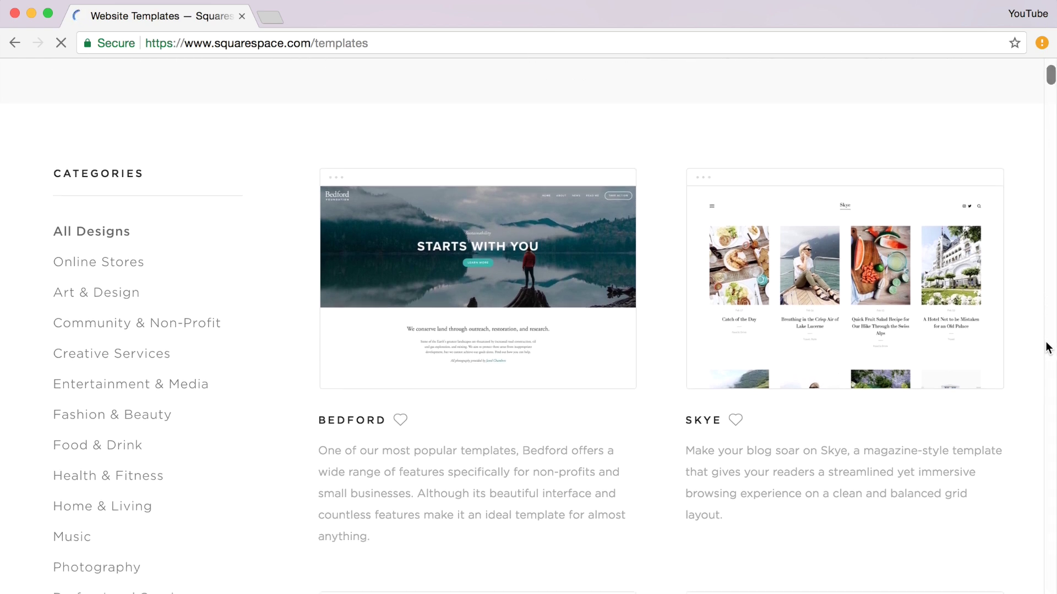
scroll(1048, 348, down, 1)
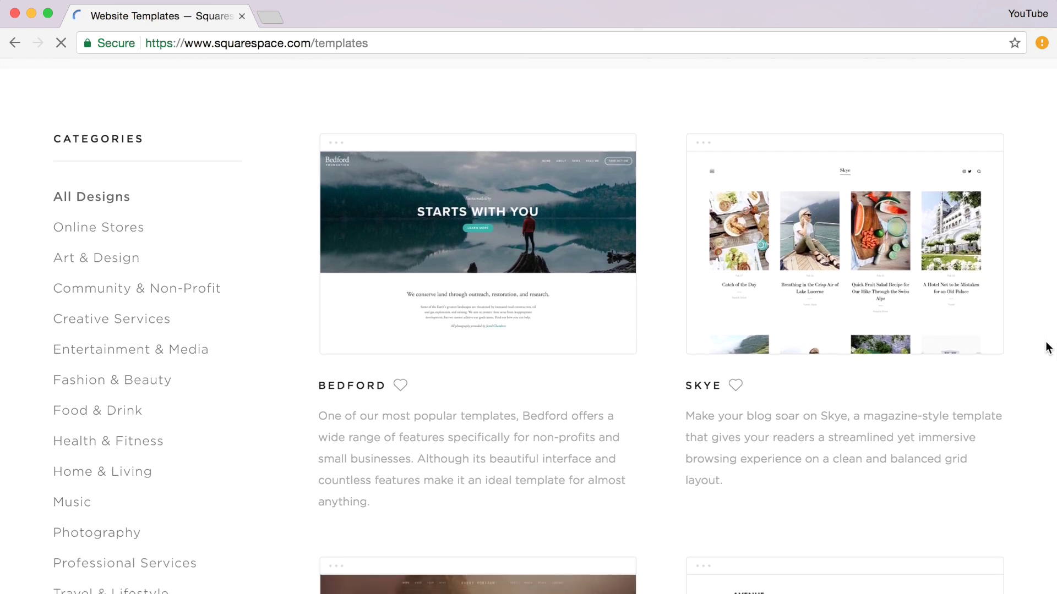
scroll(1048, 347, down, 6)
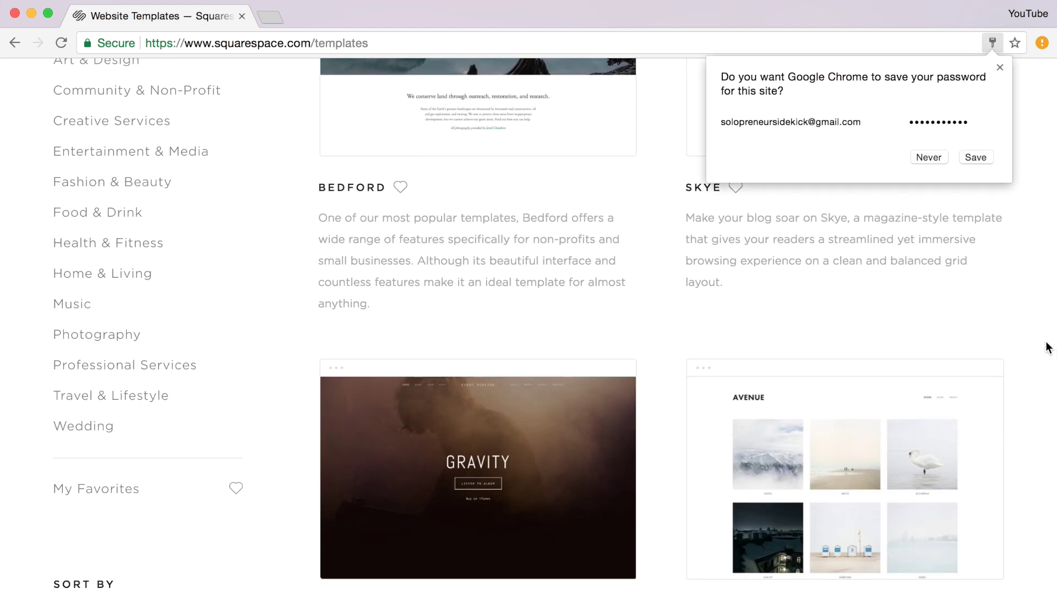
scroll(1048, 347, down, 5)
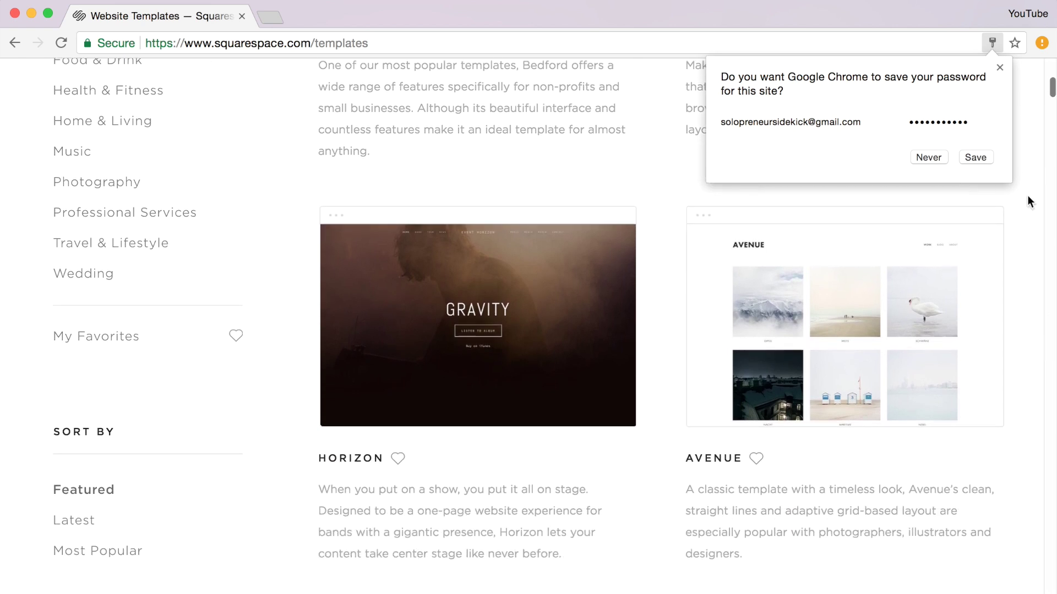
click(1000, 68)
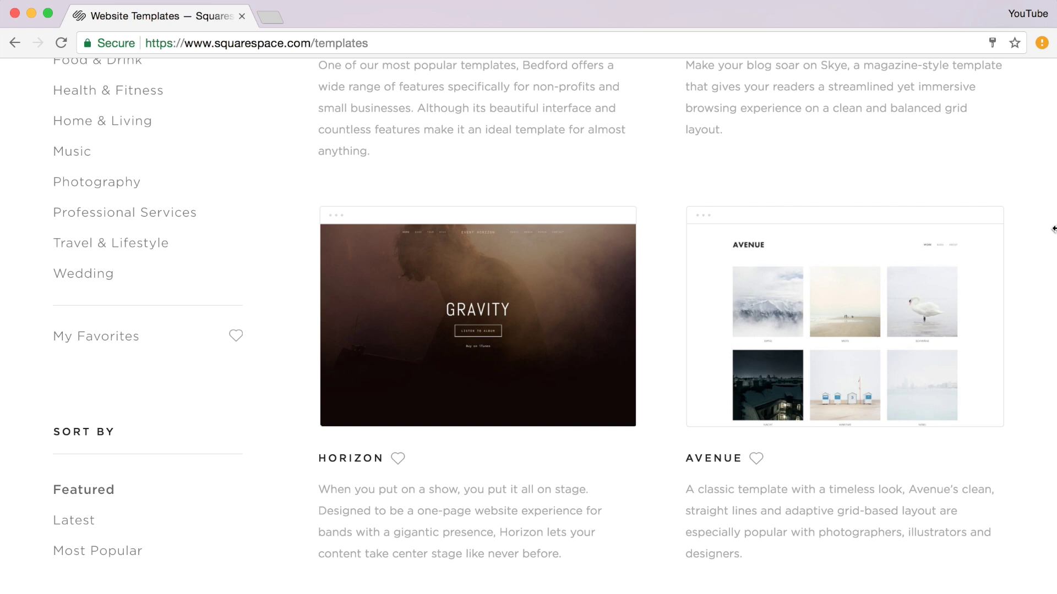
- Scroll down to the Hayden template and start a new site from it
scroll(1053, 228, down, 1)
scroll(1053, 228, down, 4)
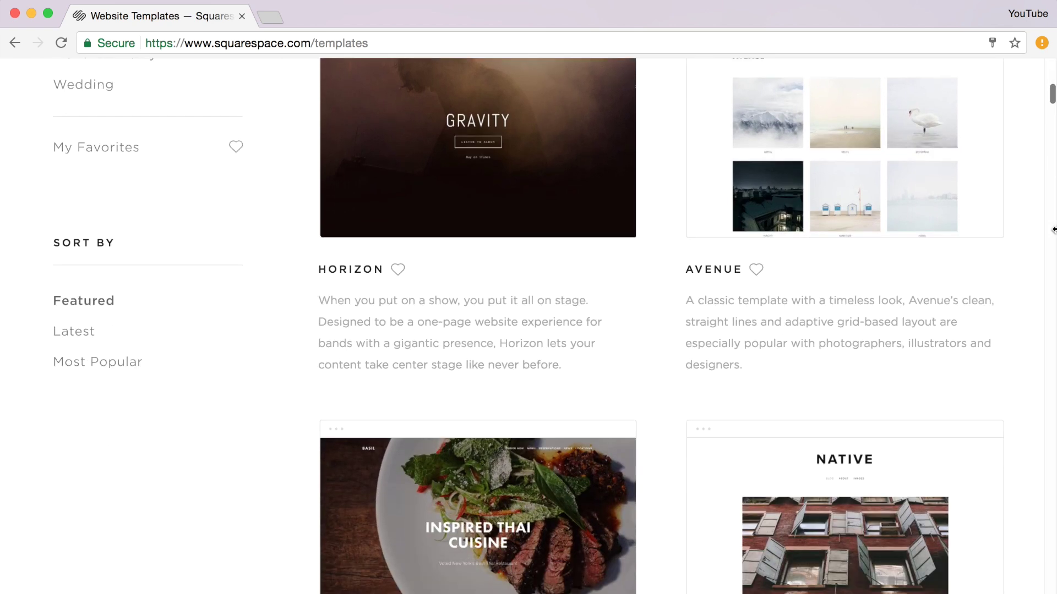
scroll(1053, 229, down, 2)
scroll(1053, 228, down, 2)
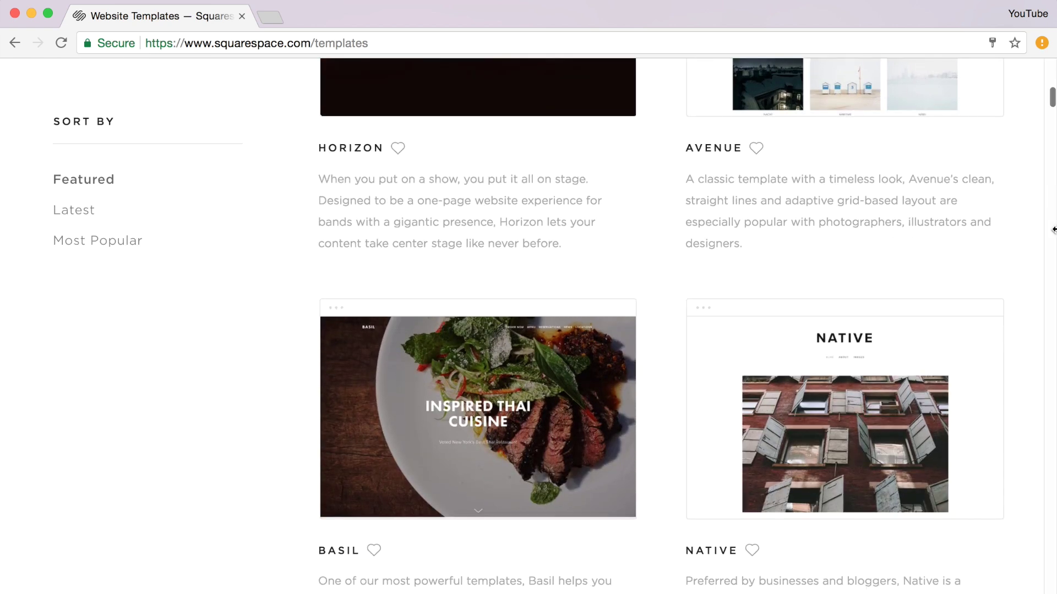
scroll(1053, 228, down, 10)
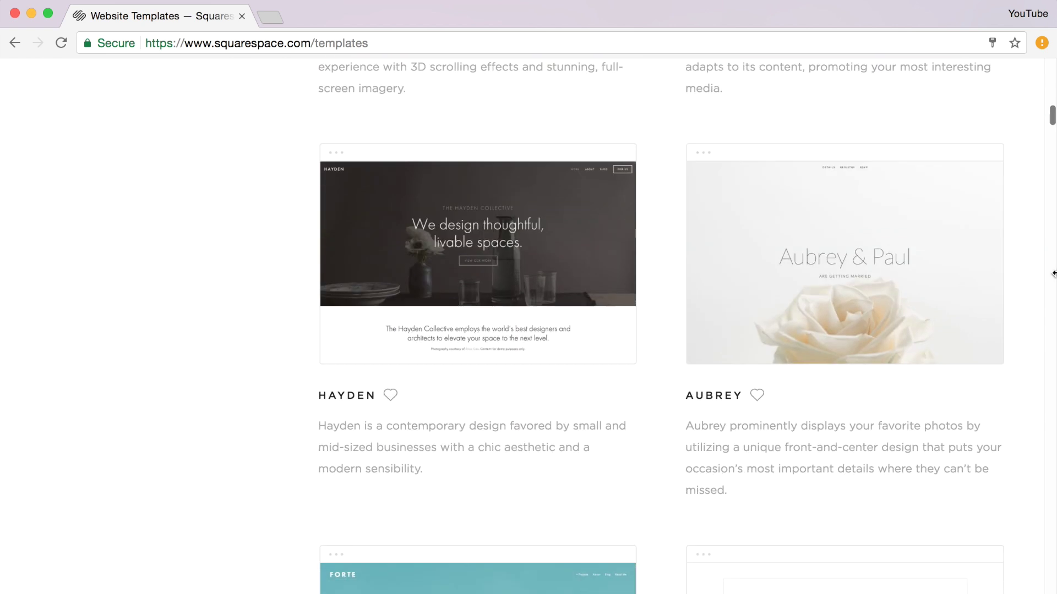
scroll(1053, 274, down, 8)
scroll(1053, 274, up, 10)
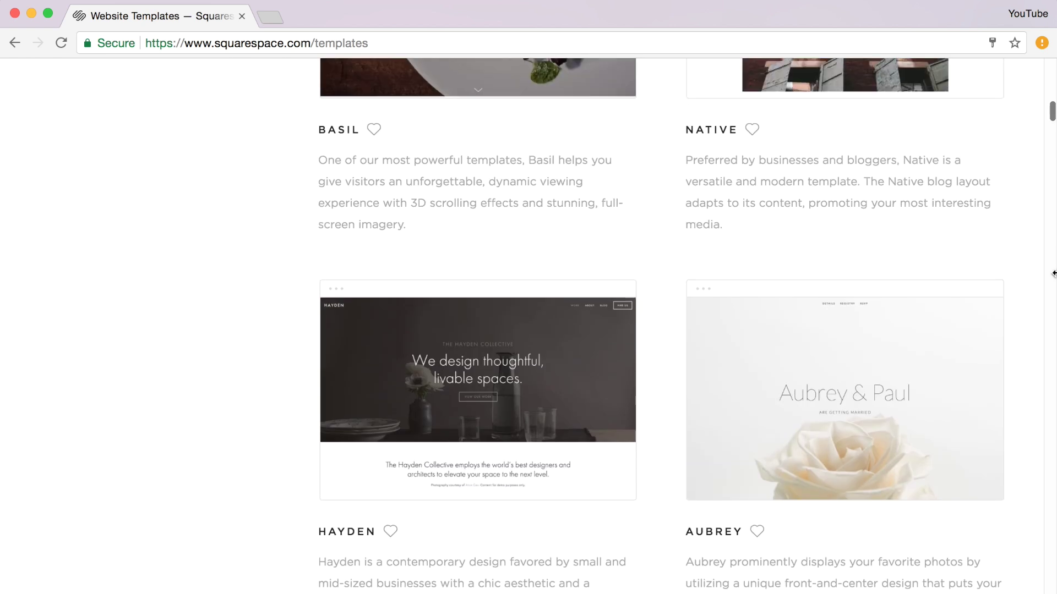
scroll(1053, 273, down, 2)
mouse_move(472, 265)
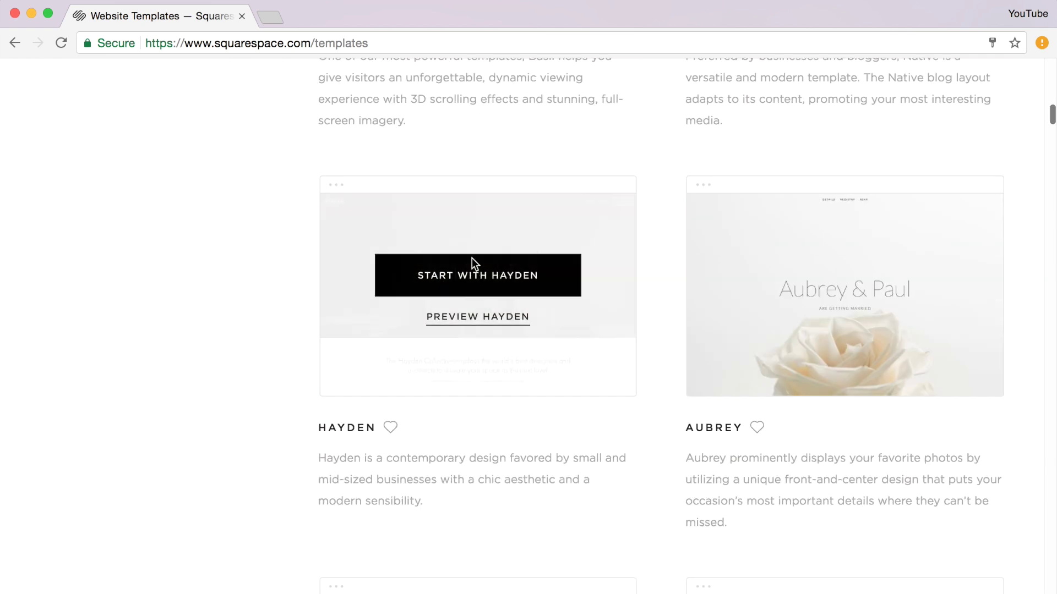
click(493, 284)
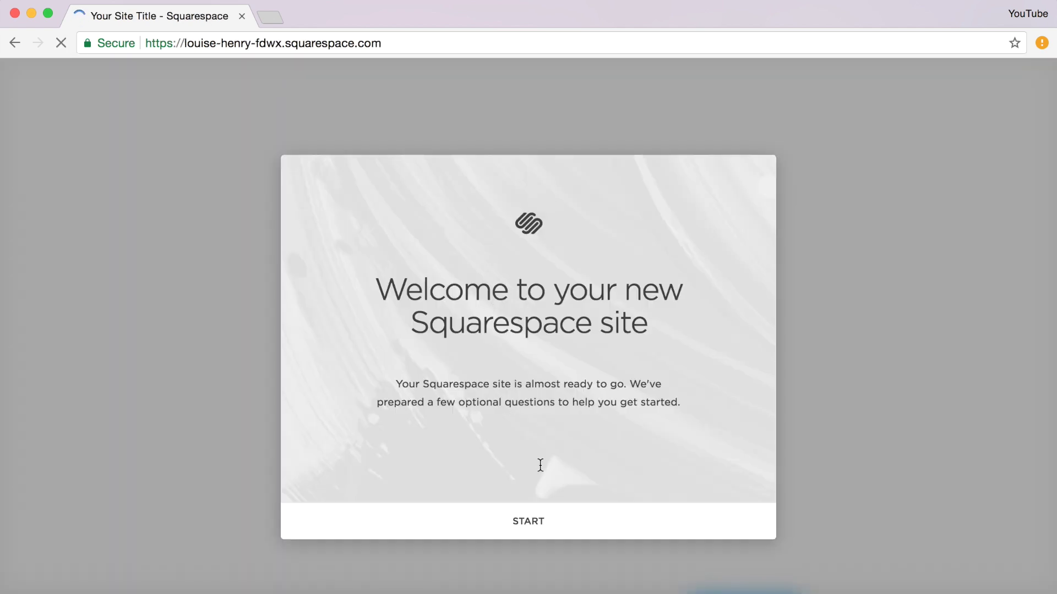
- Answer setup with Professional Services, Get hired, Business / Organization, and title the site 'Your Business Name'
click(542, 520)
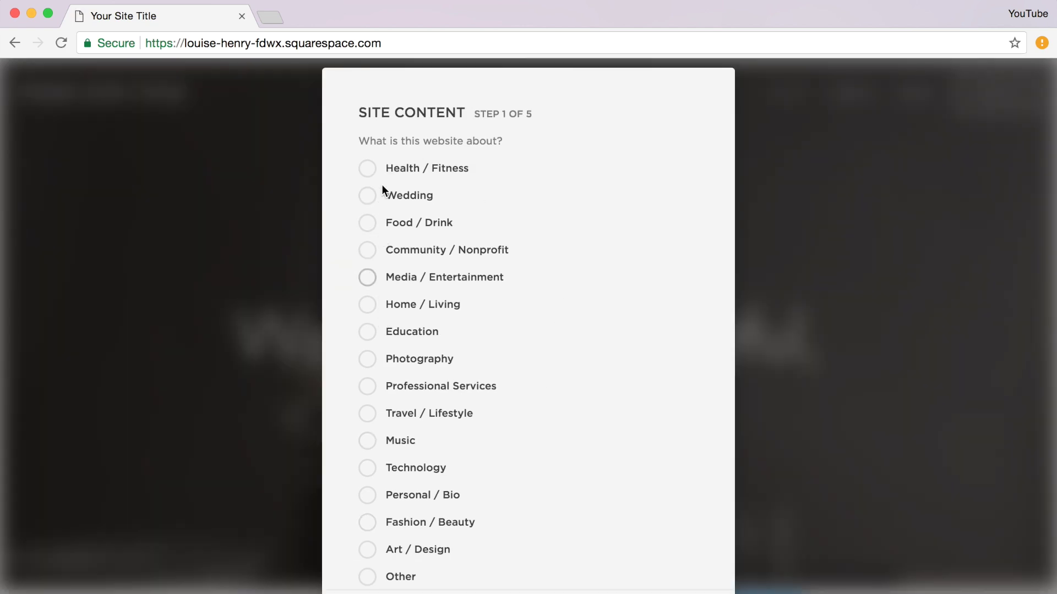
click(368, 389)
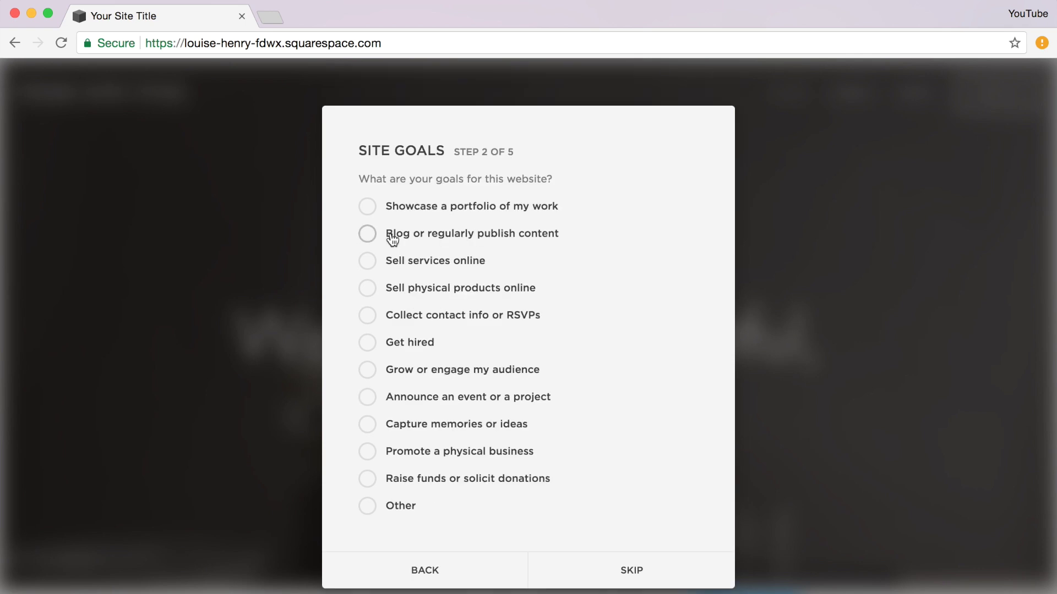
click(367, 344)
click(645, 567)
click(367, 356)
click(606, 484)
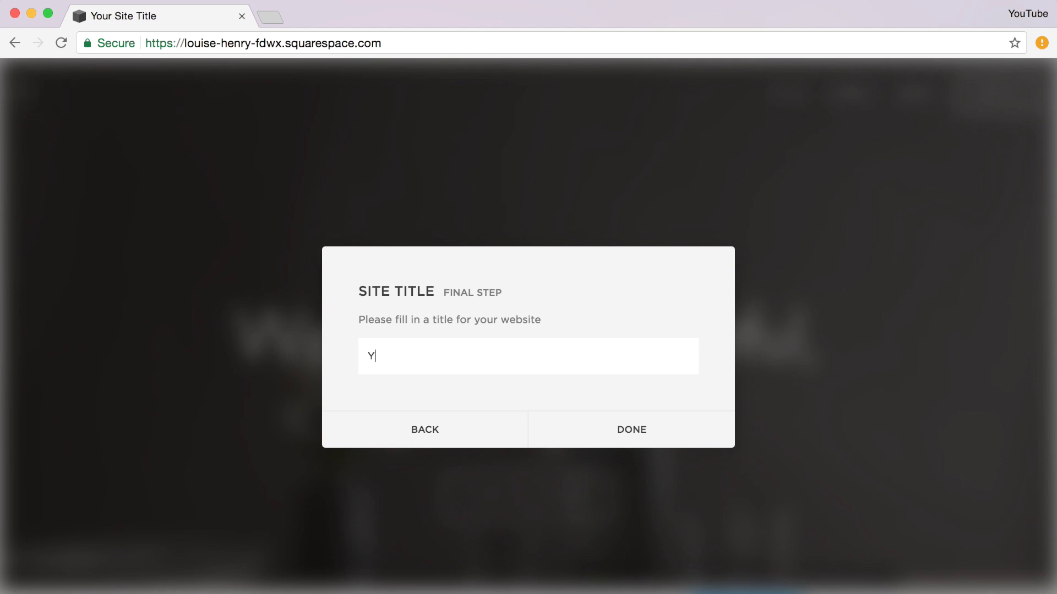
text( Business Name)
key(Return)
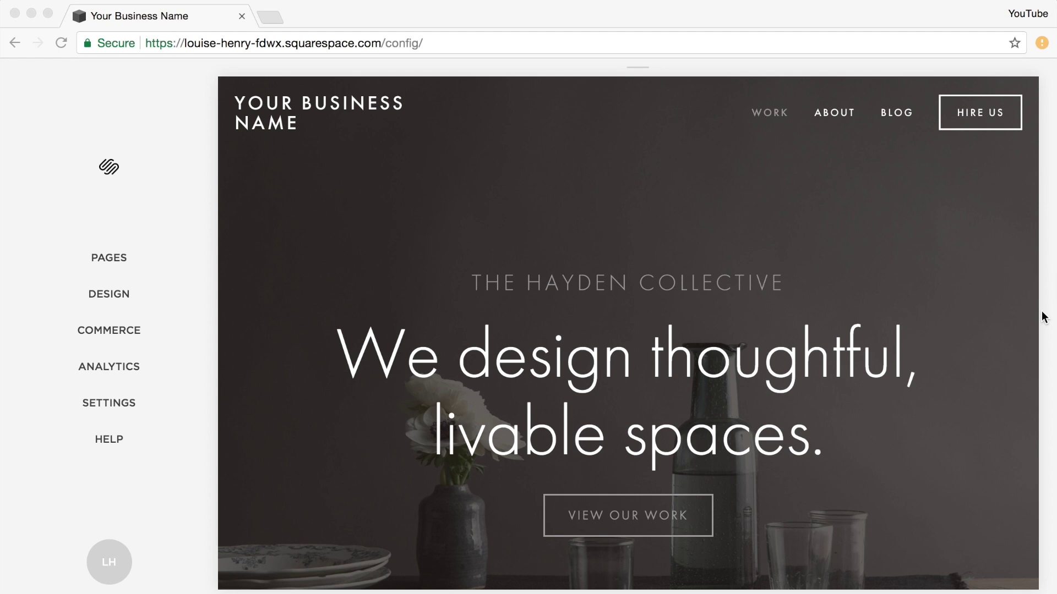
click(117, 261)
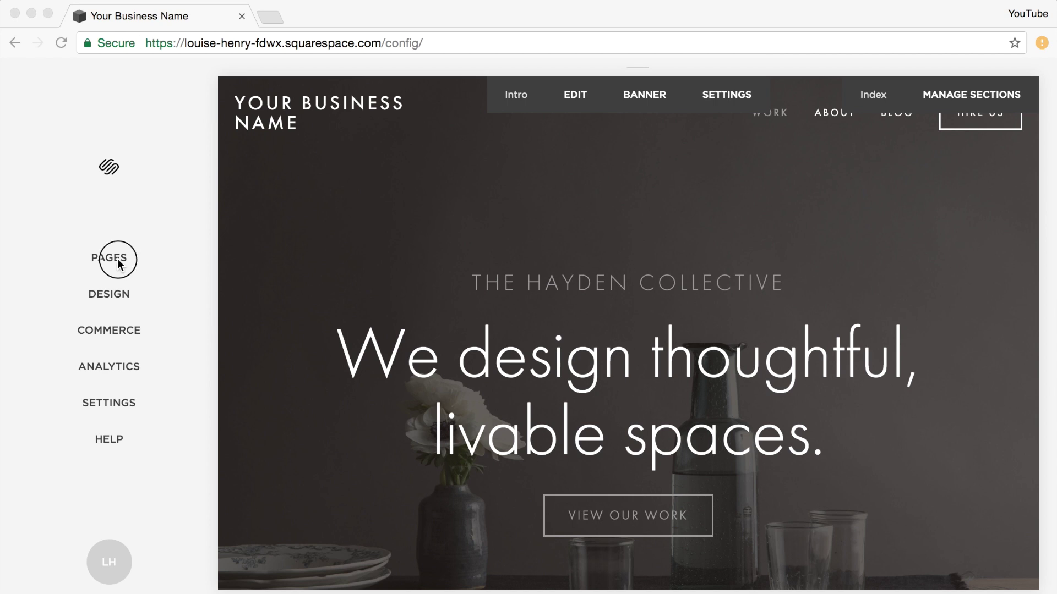
click(126, 266)
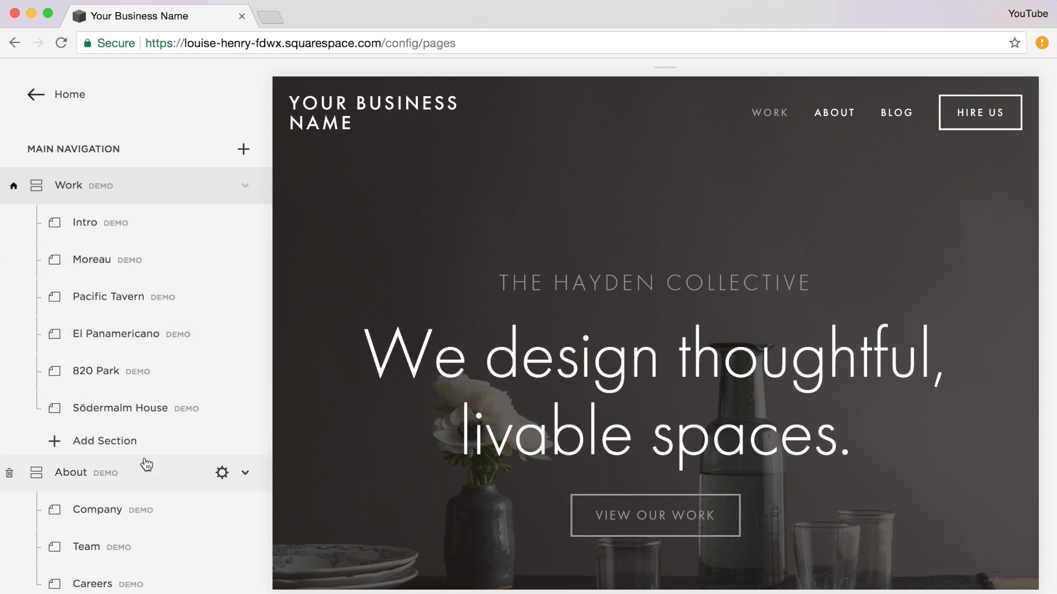
scroll(1001, 236, down, 5)
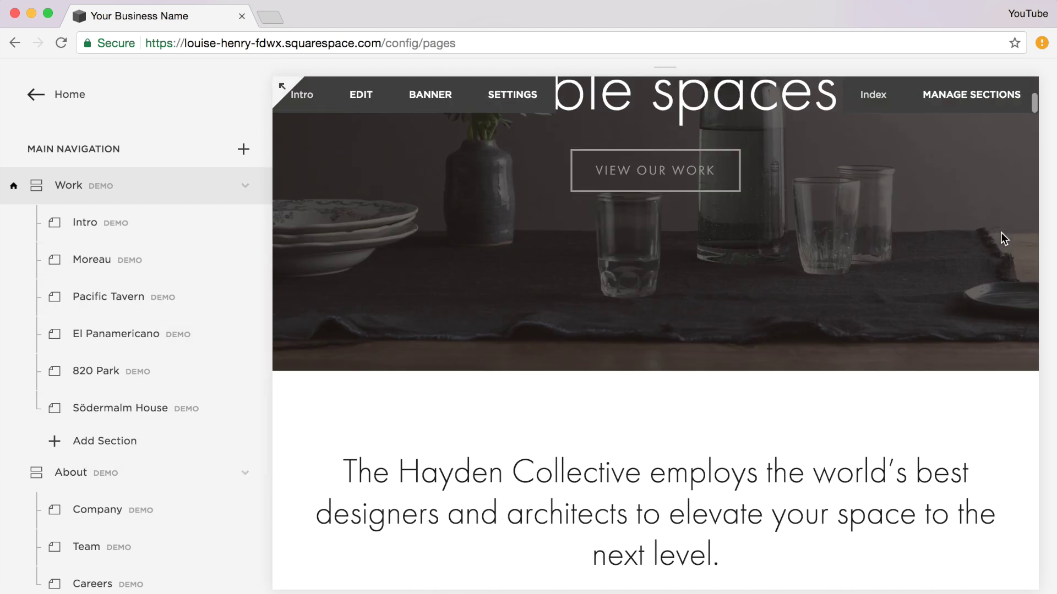
scroll(1001, 237, down, 4)
scroll(1000, 236, up, 3)
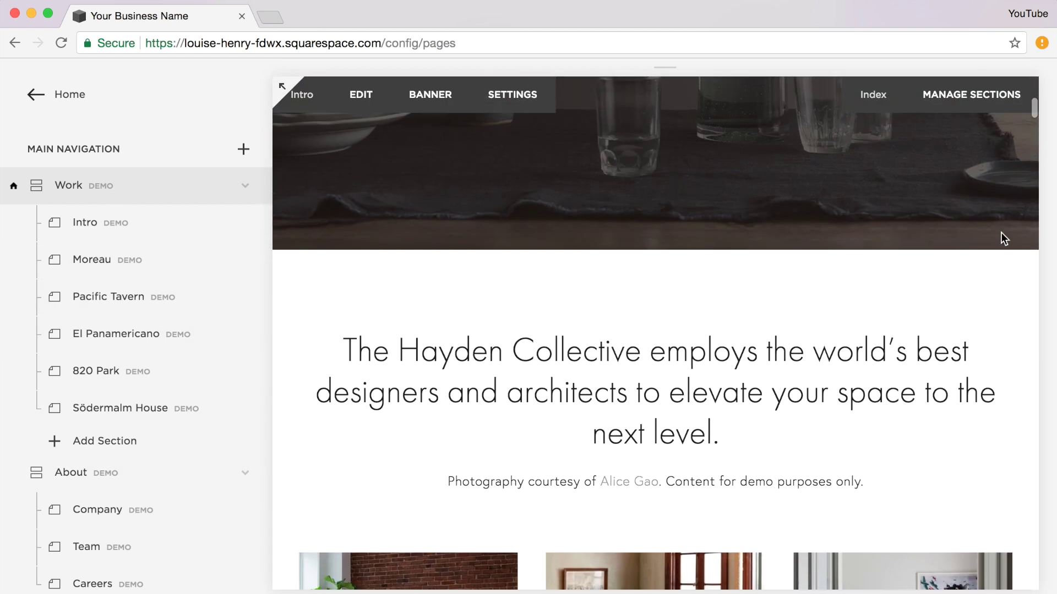
scroll(1000, 238, up, 6)
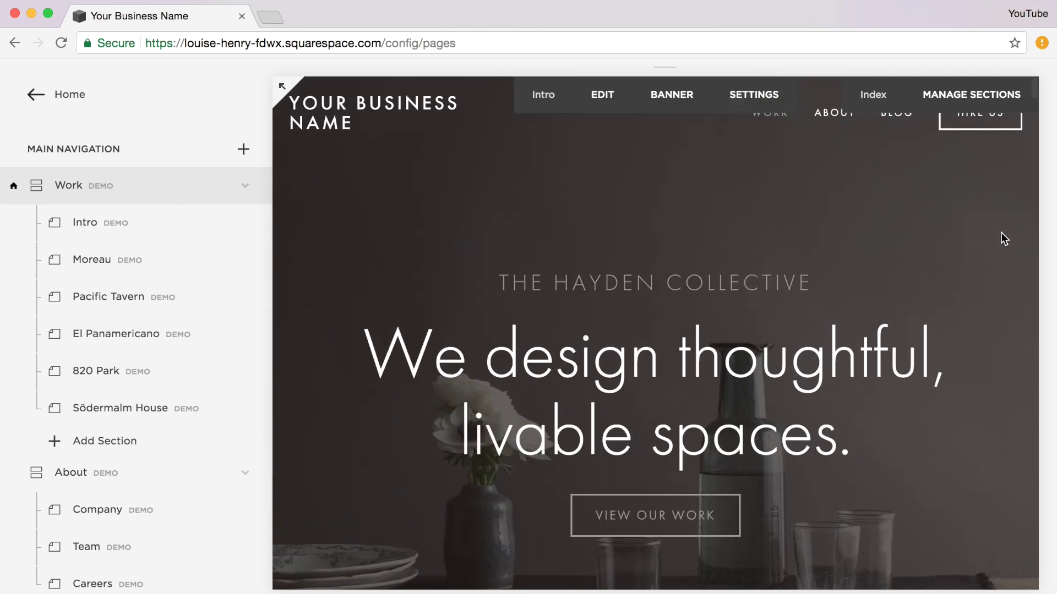
- Add a new standard page with Blank layout to Main Navigation and start editing it
click(243, 149)
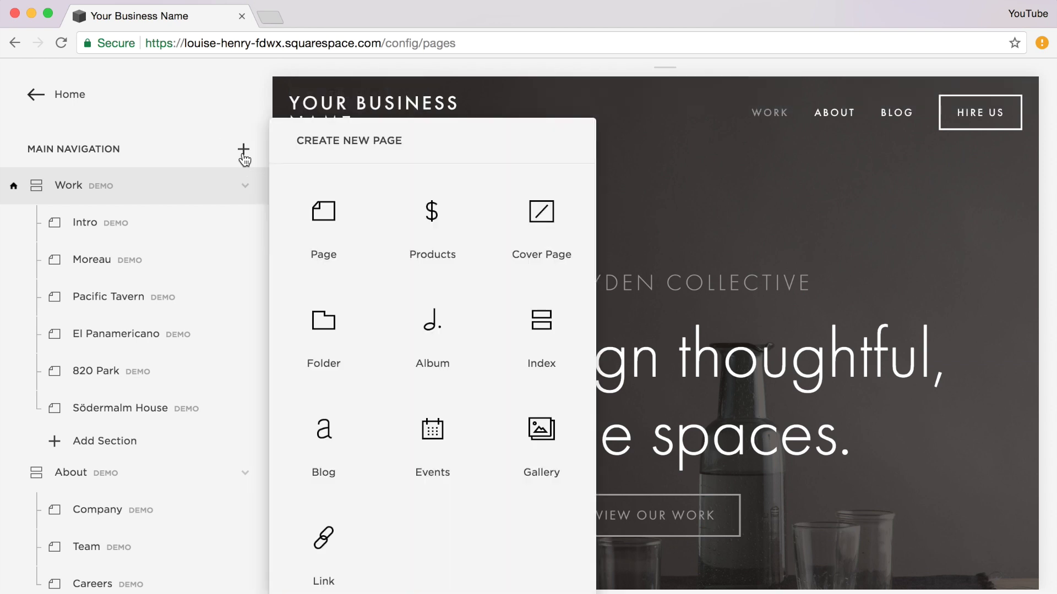
click(333, 220)
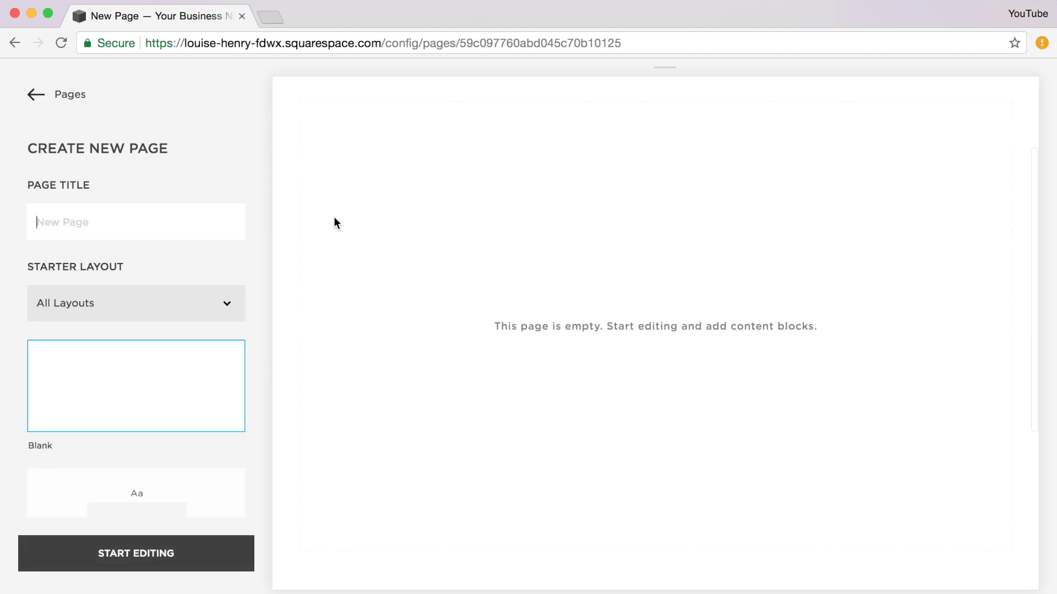
text(About)
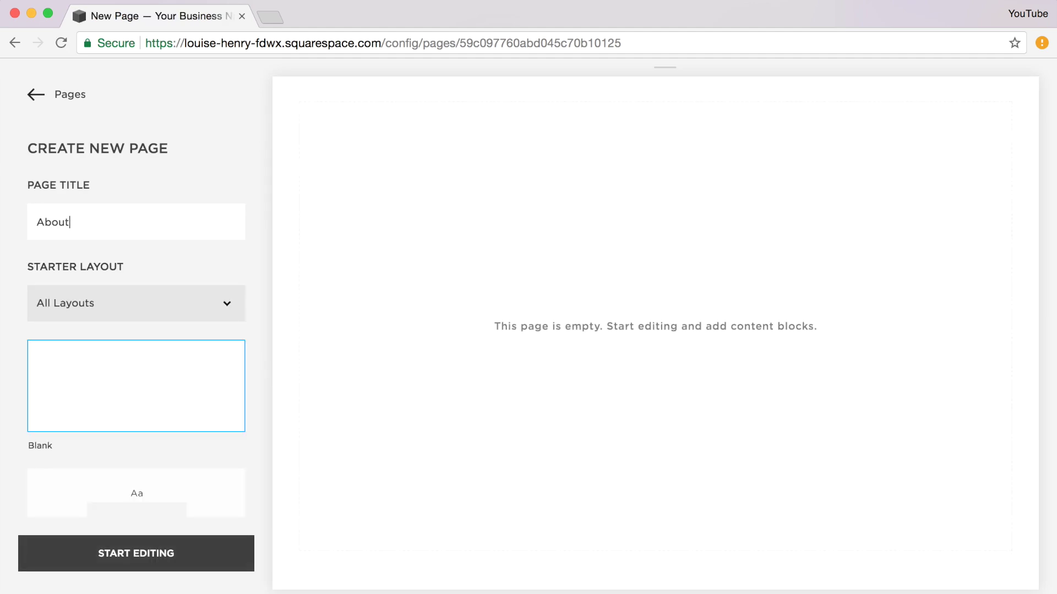
scroll(270, 279, down, 5)
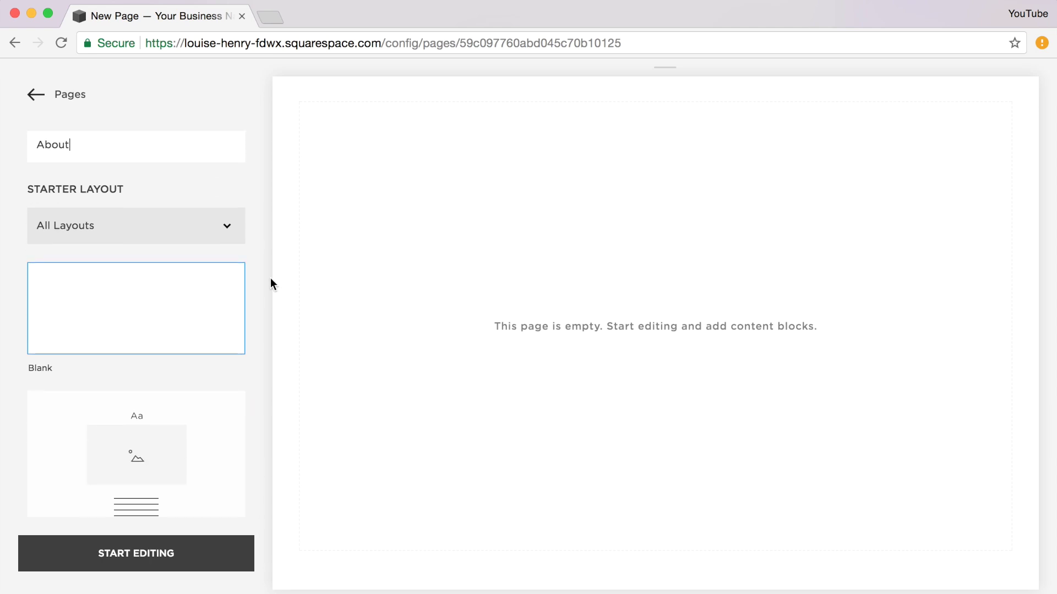
scroll(270, 279, down, 4)
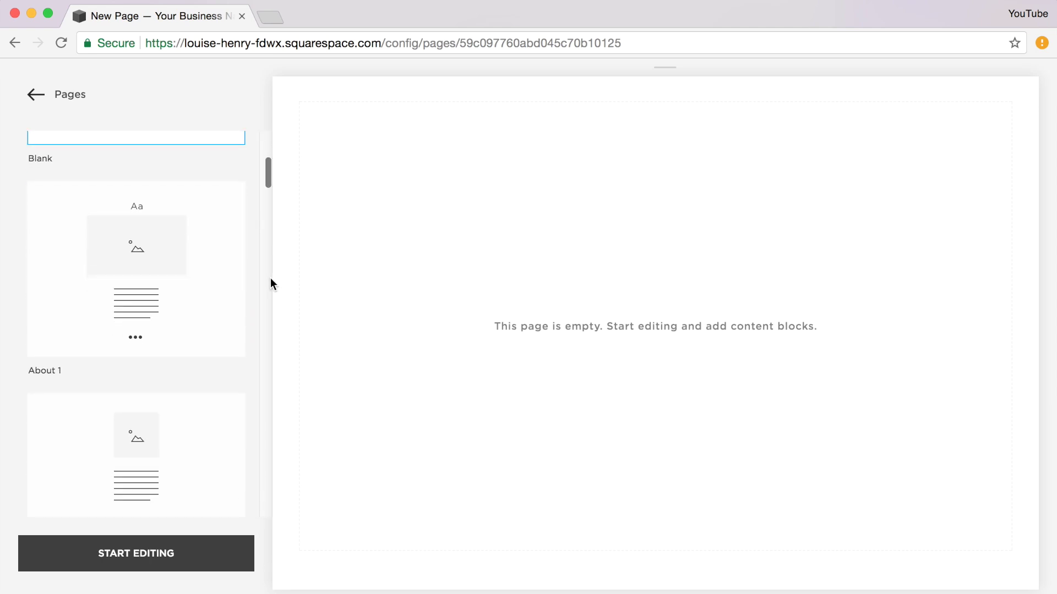
scroll(269, 279, down, 4)
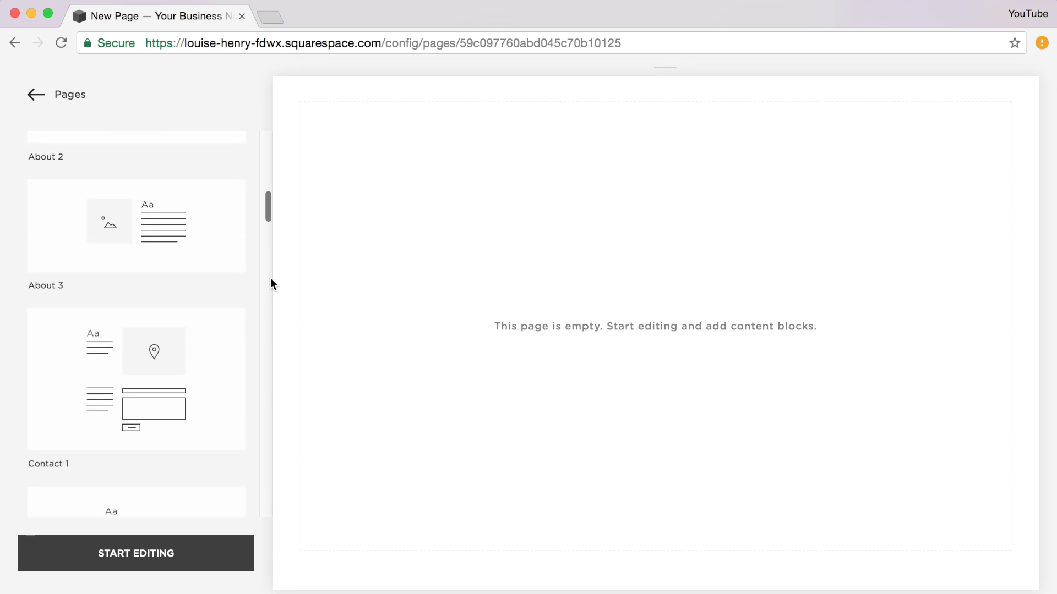
scroll(269, 278, up, 5)
scroll(270, 278, up, 5)
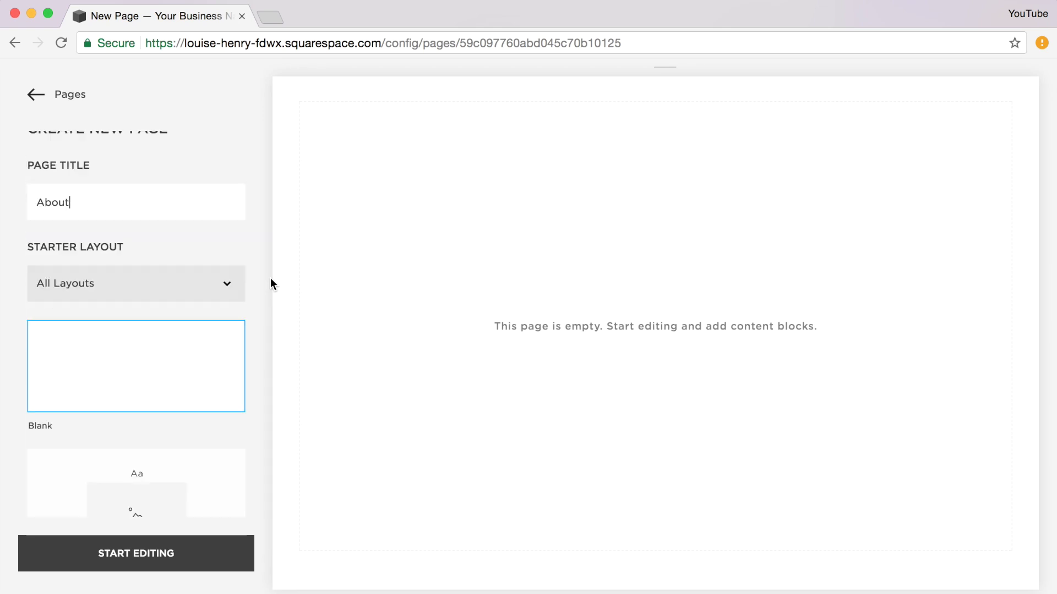
click(144, 553)
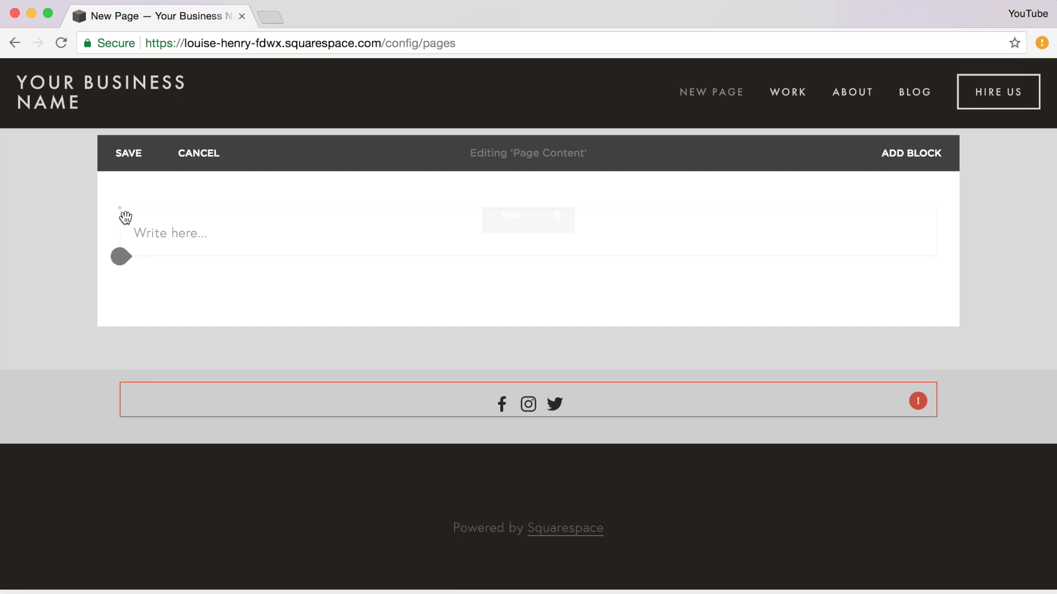
- Open the content-block menu on the new page's blank content area
mouse_move(123, 214)
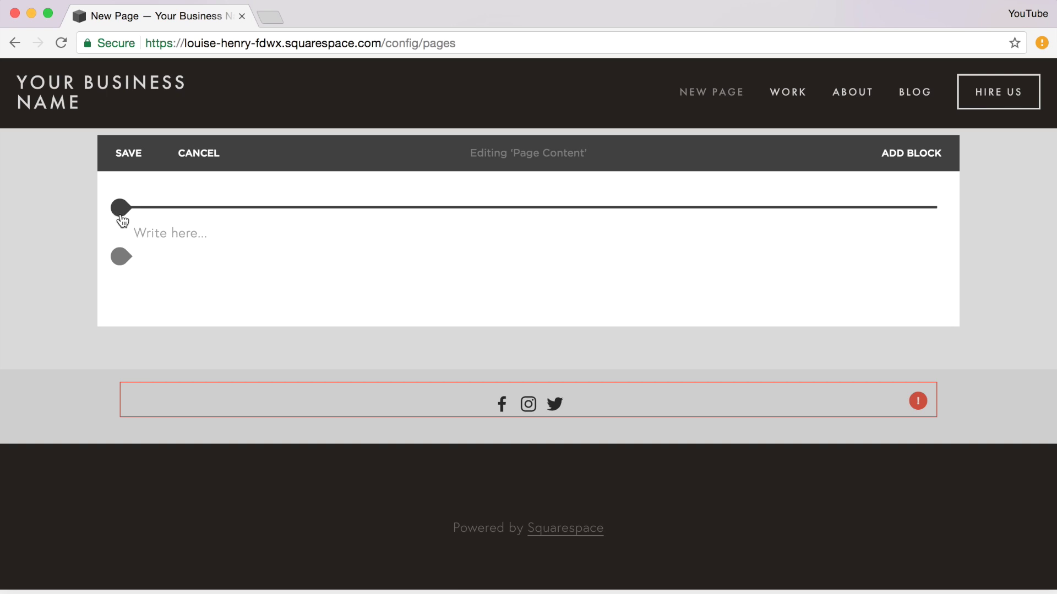
click(123, 221)
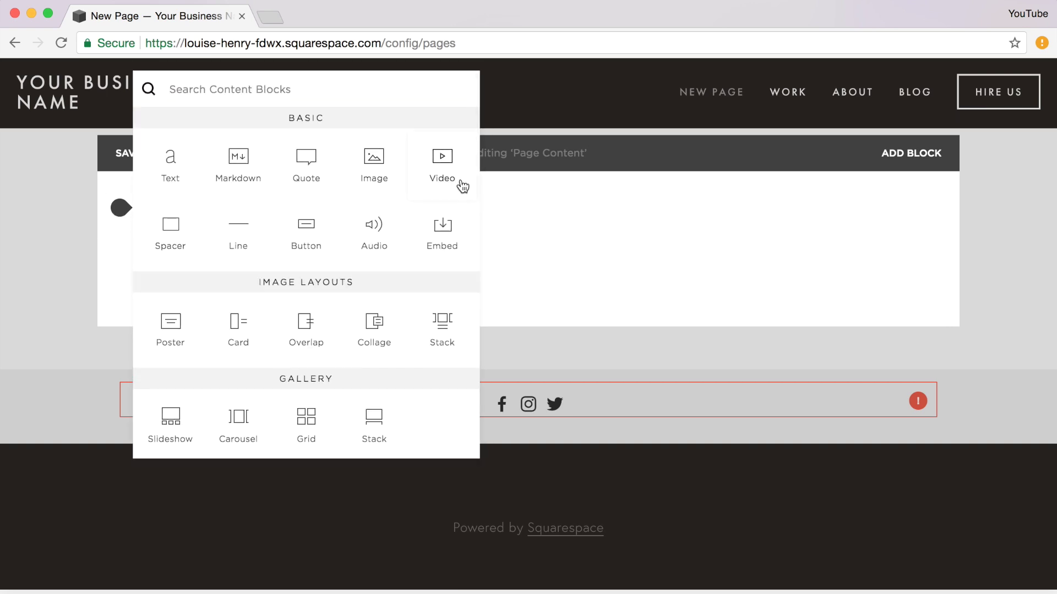
- Scroll through the content-block menu's Basic, Gallery, Summary and More blocks
scroll(463, 203, down, 3)
scroll(464, 203, down, 5)
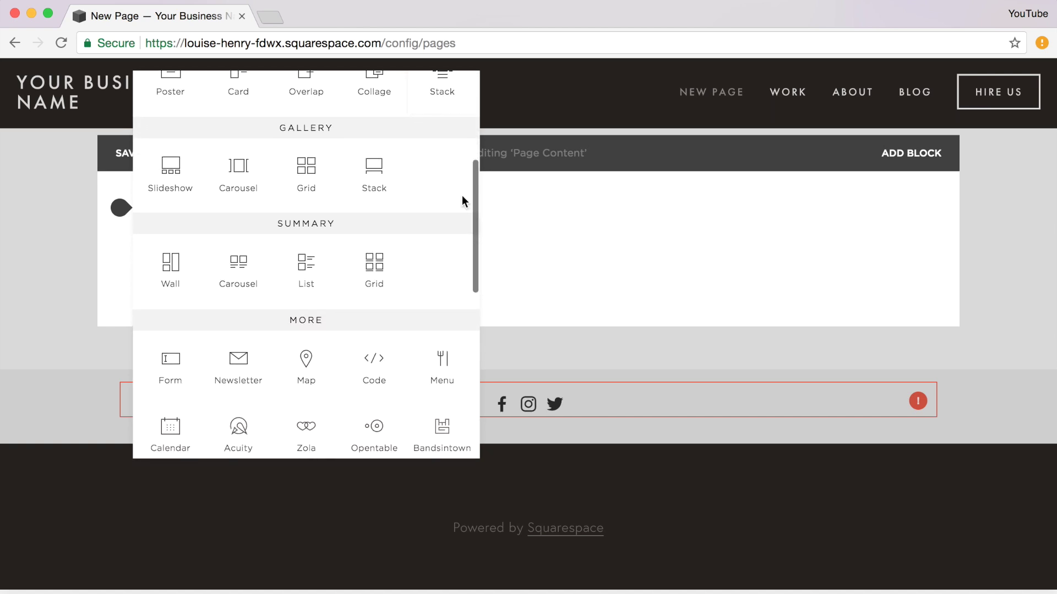
scroll(462, 197, down, 3)
scroll(463, 197, up, 7)
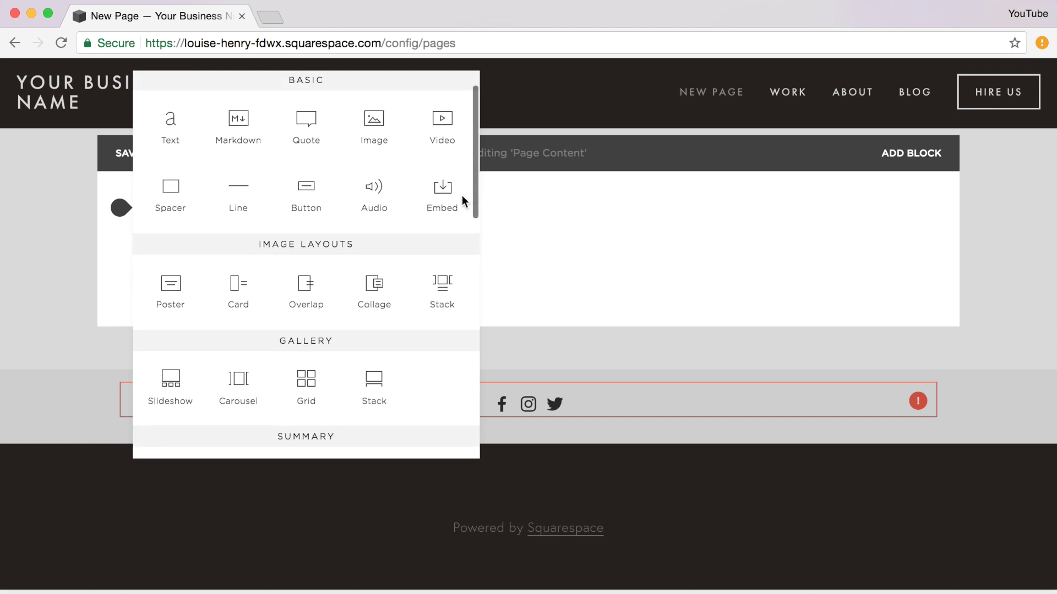
scroll(461, 196, up, 2)
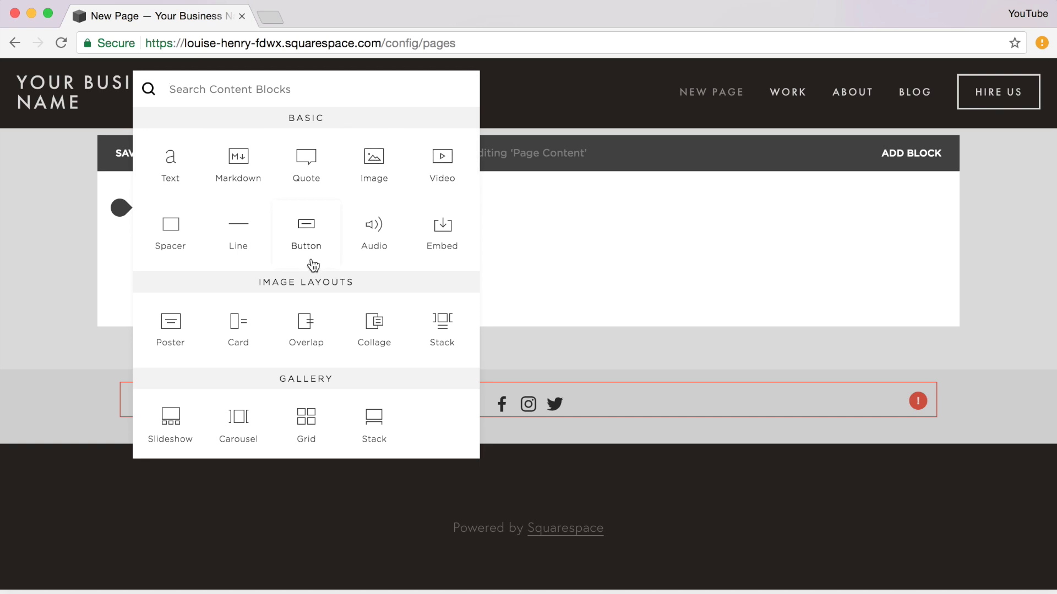
- Insert a text block reading 'Write something here'
click(170, 165)
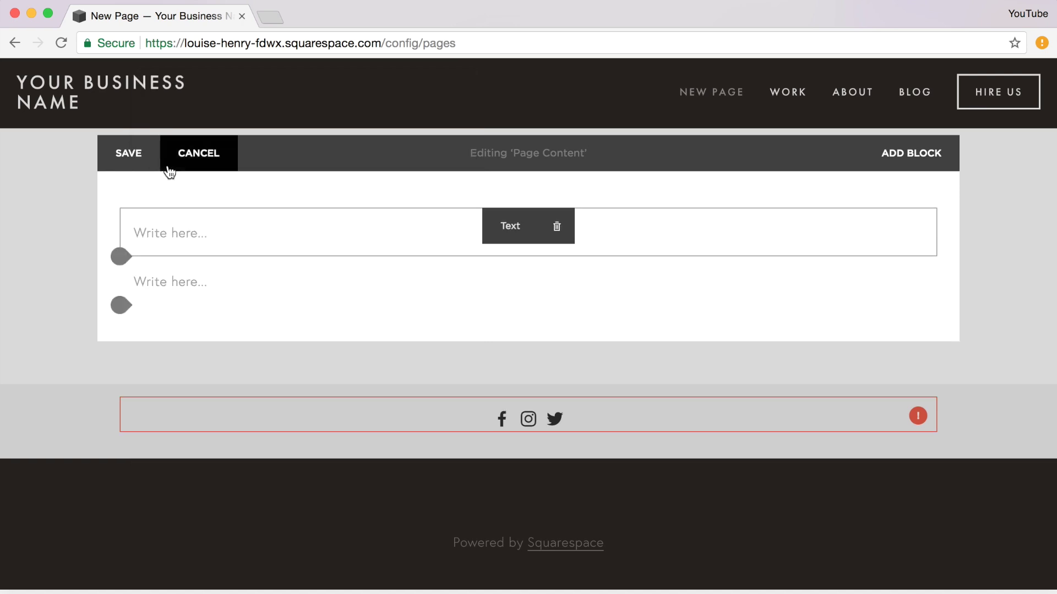
click(187, 237)
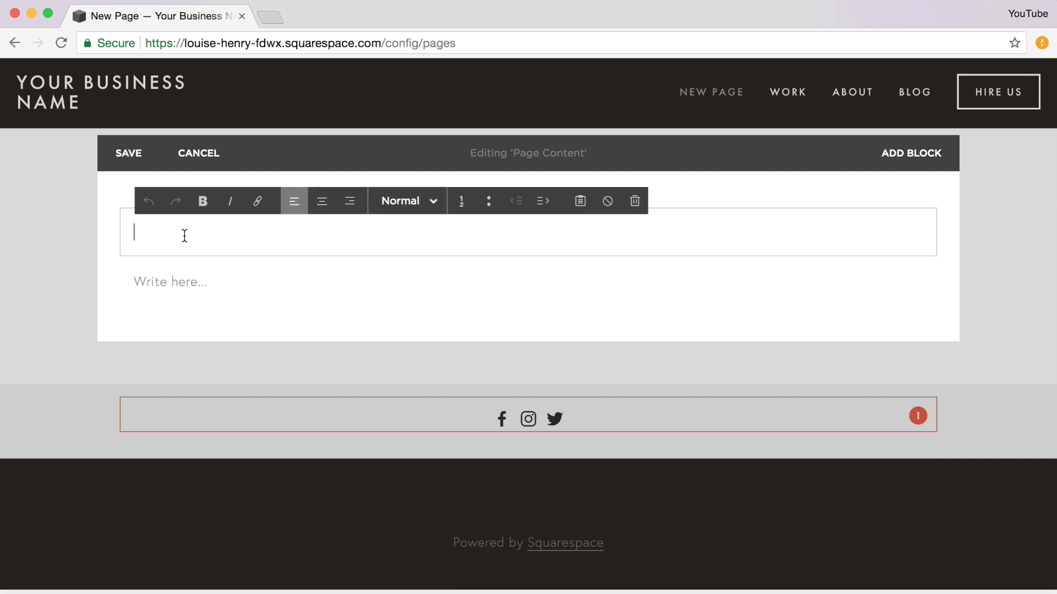
text(Write)
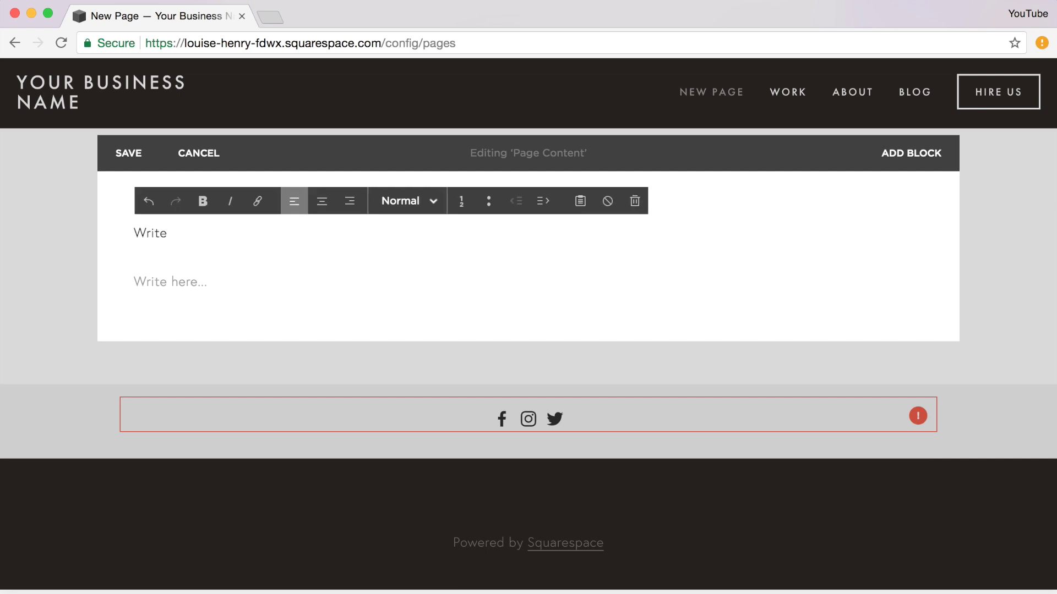
text( something here!)
mouse_move(123, 233)
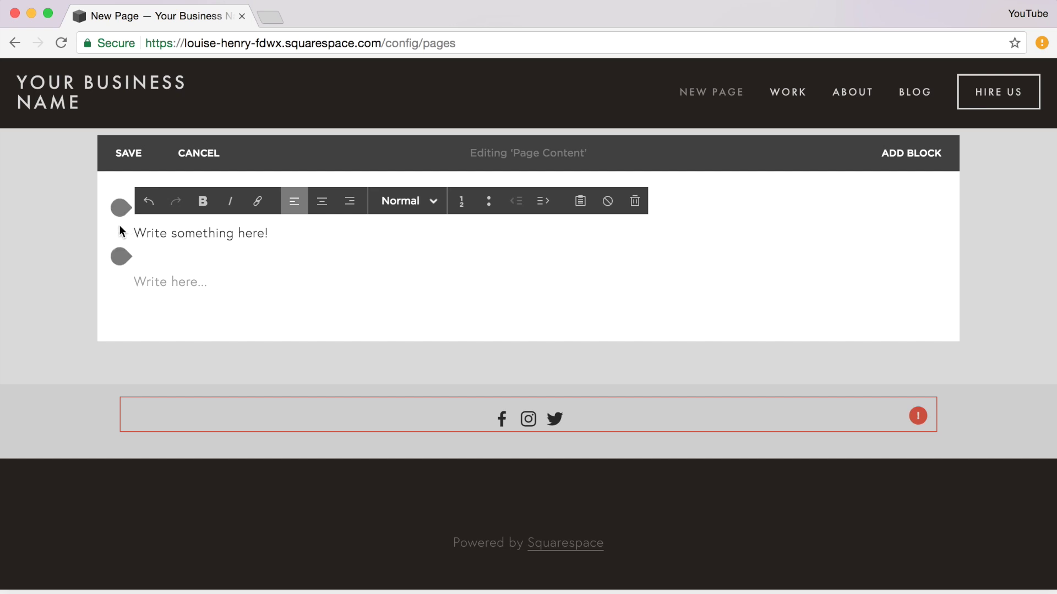
- Insert an image block with the uploaded computer.jpg keyboard photo below the text
click(121, 257)
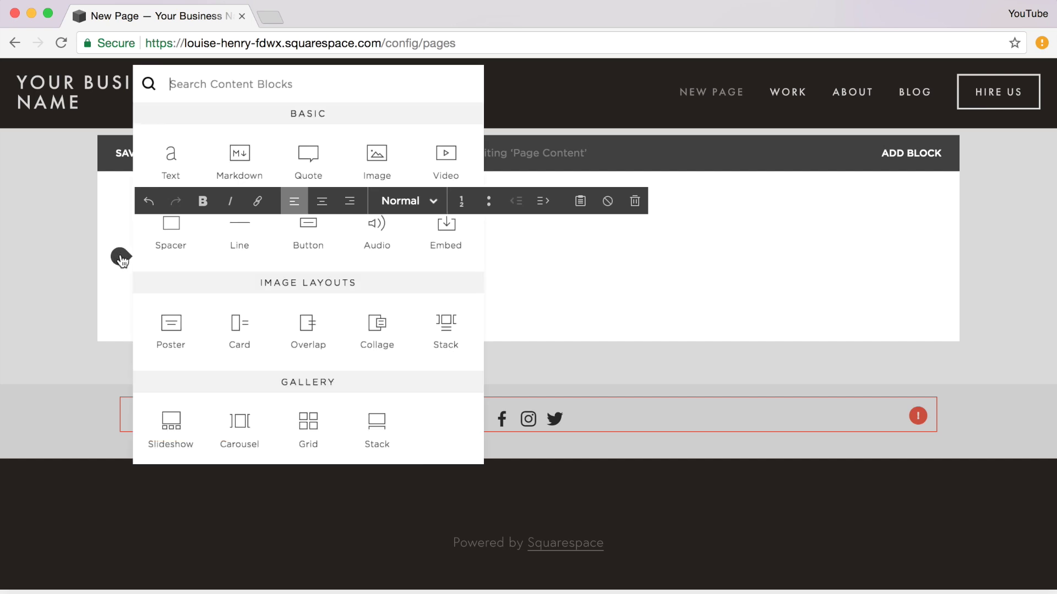
click(389, 177)
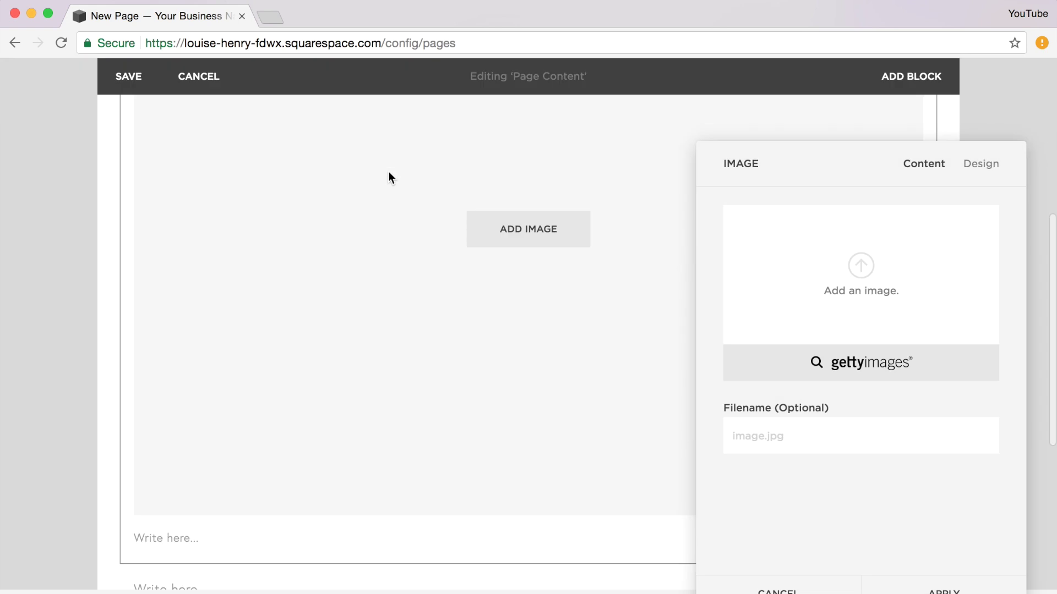
click(850, 270)
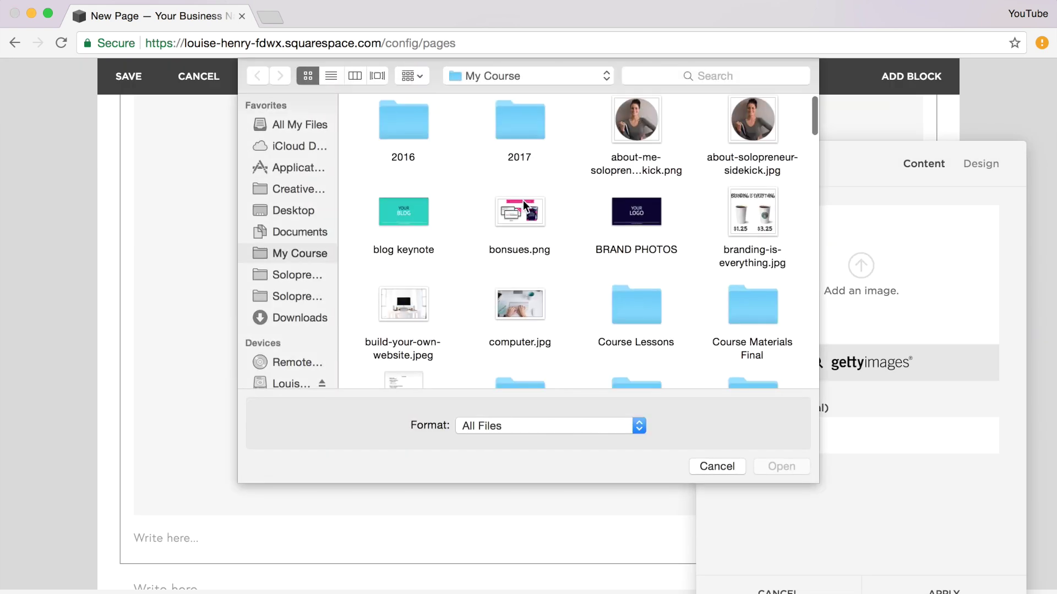
scroll(523, 200, down, 3)
click(525, 225)
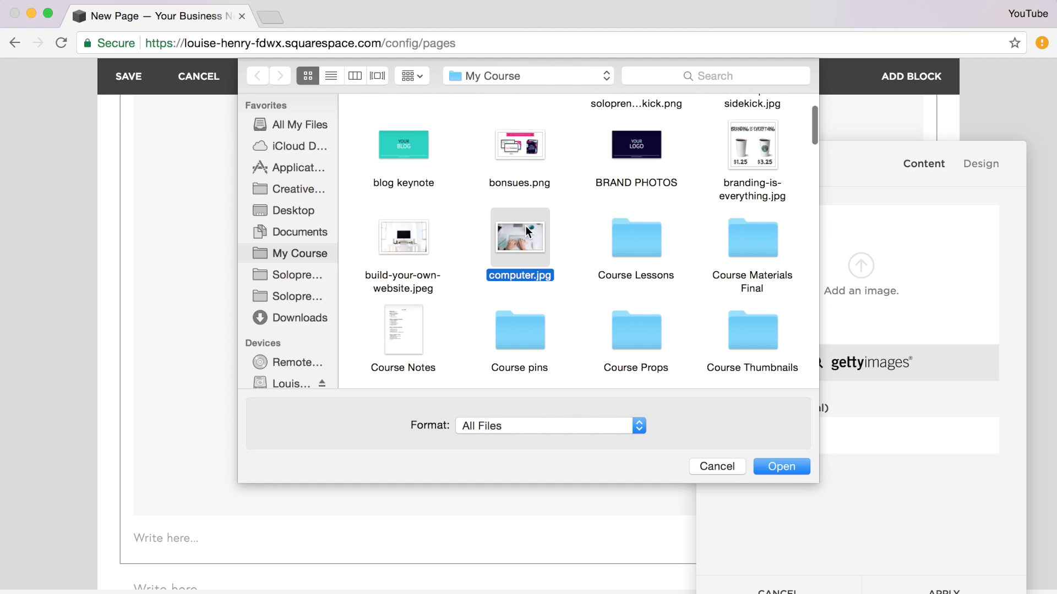
double_click(525, 226)
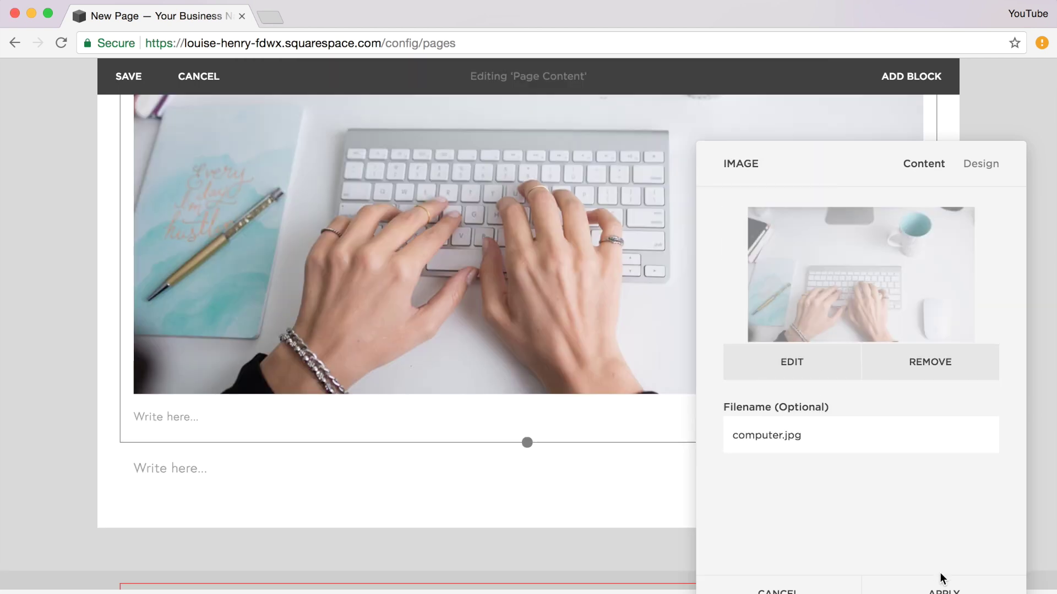
click(943, 588)
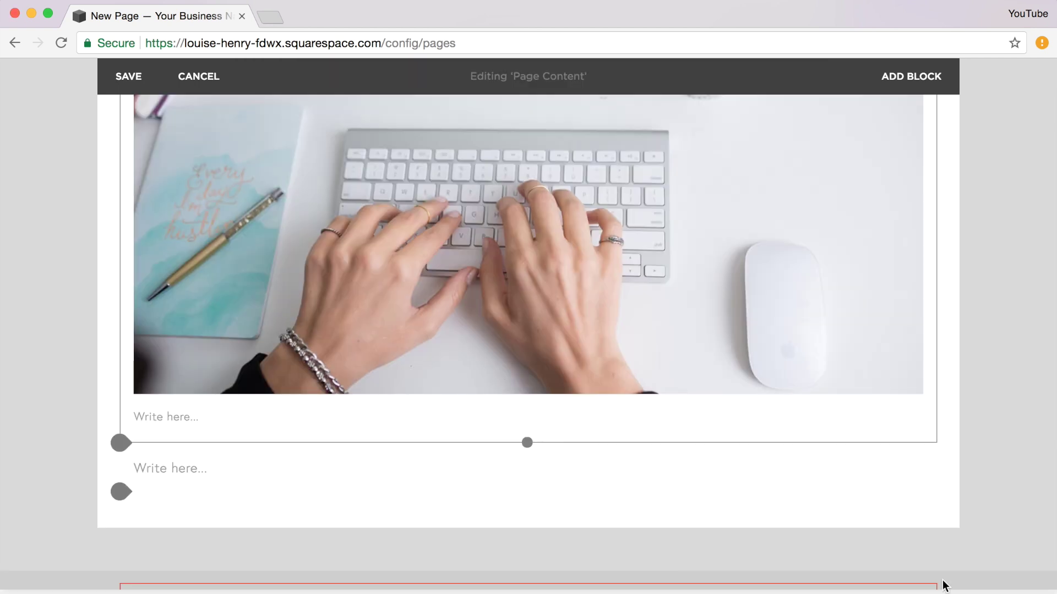
click(120, 443)
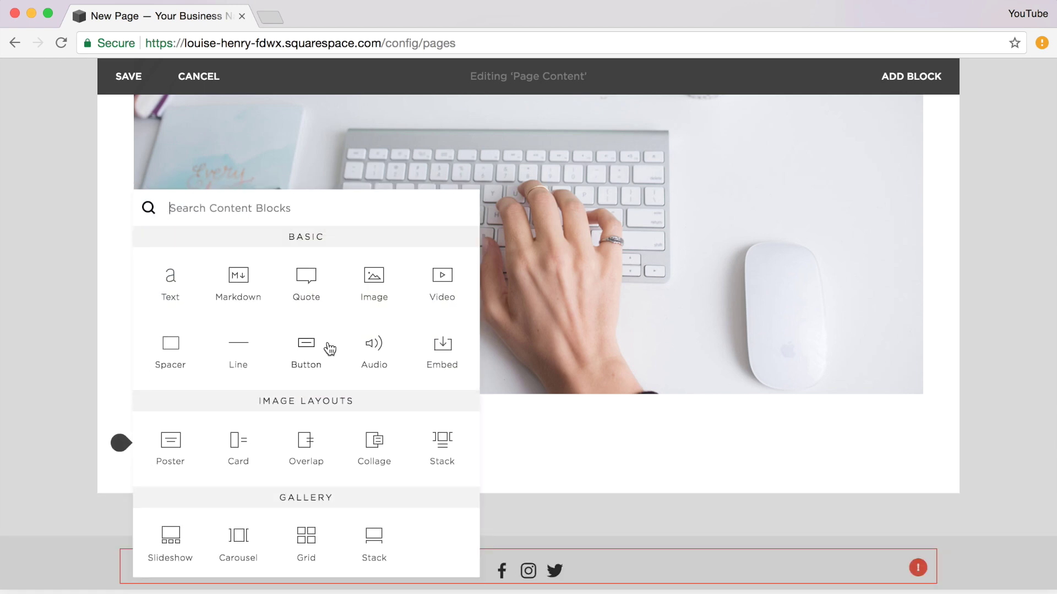
- Insert a button block below the photo, relabelled from Learn More to 'CHANGE TEXT HERE'
click(329, 349)
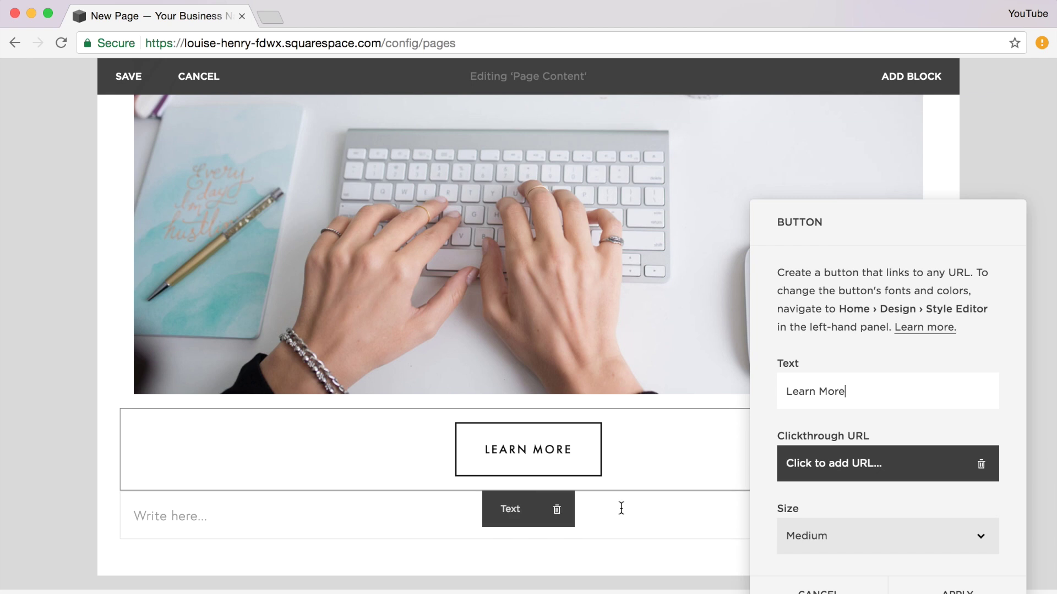
triple_click(854, 391)
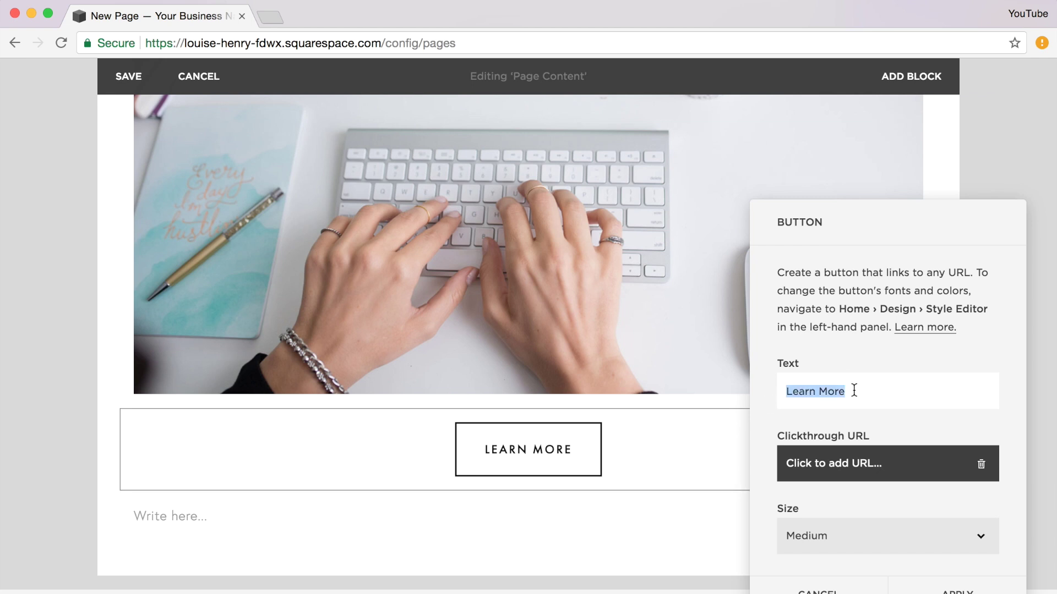
text(CHANG)
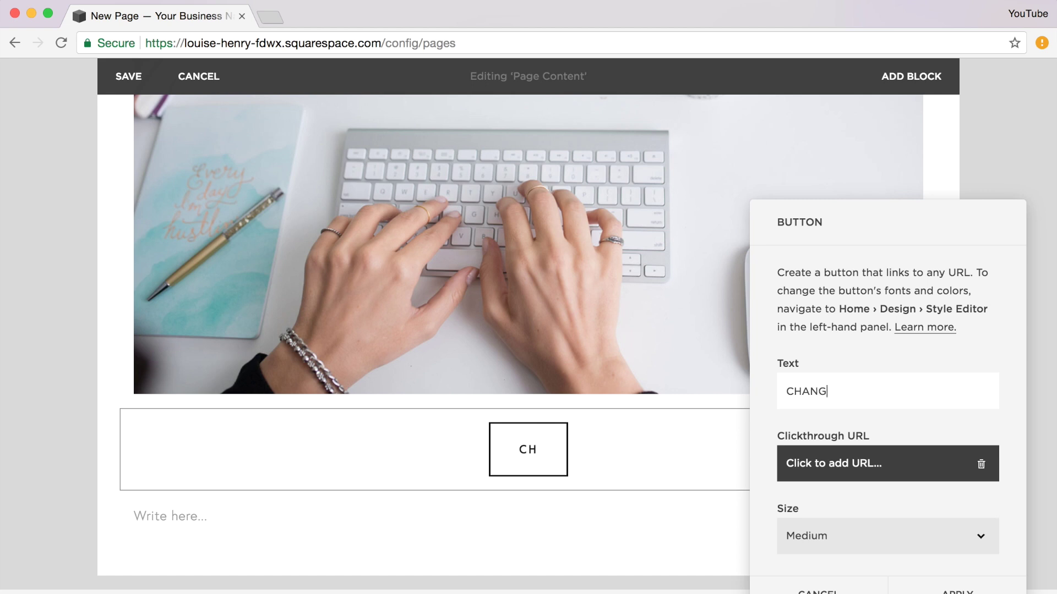
text(E TEXT HERE)
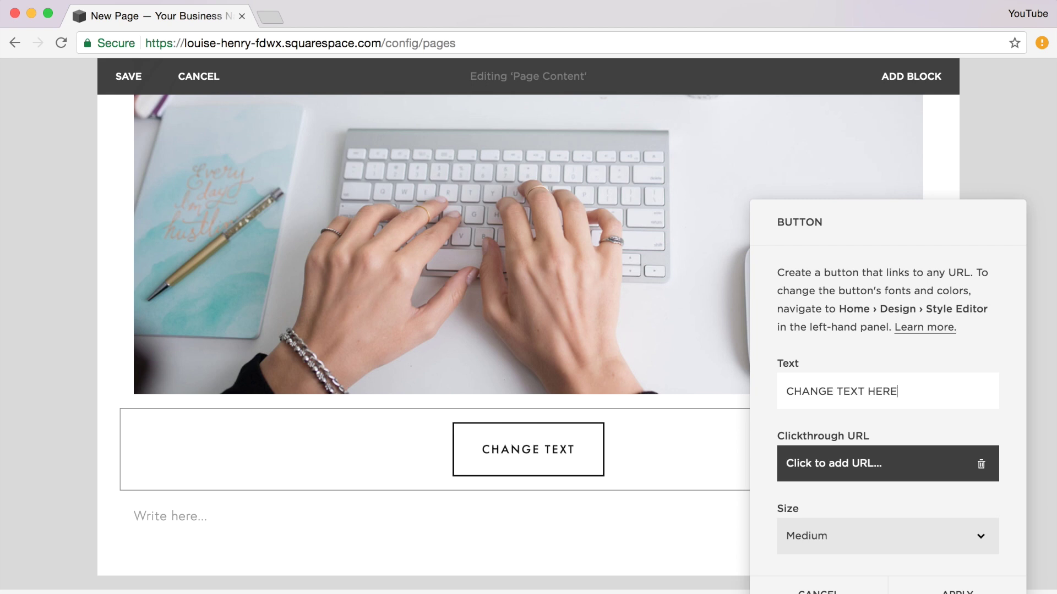
click(944, 584)
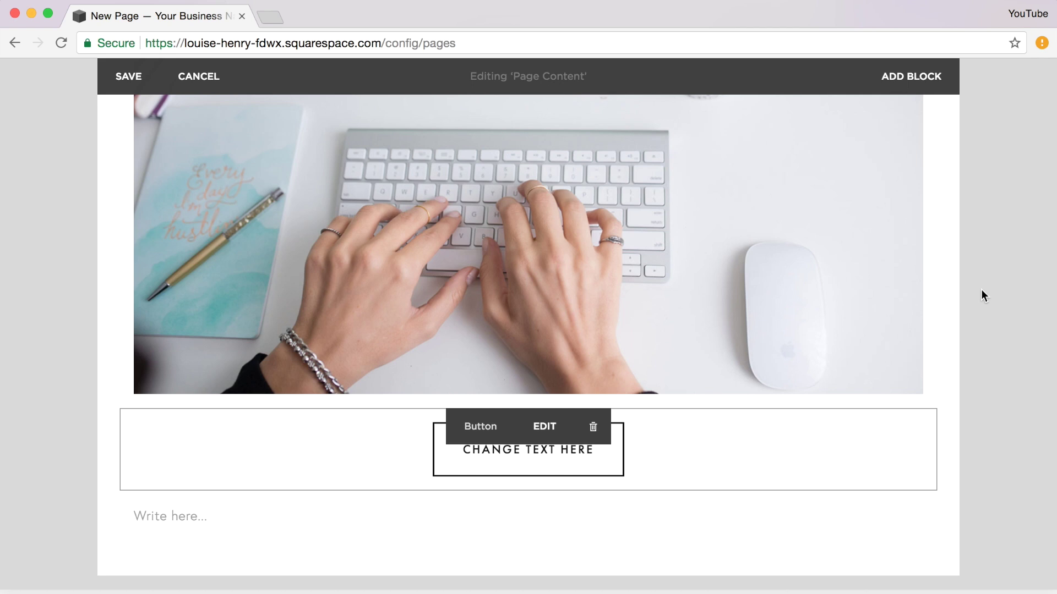
mouse_move(550, 520)
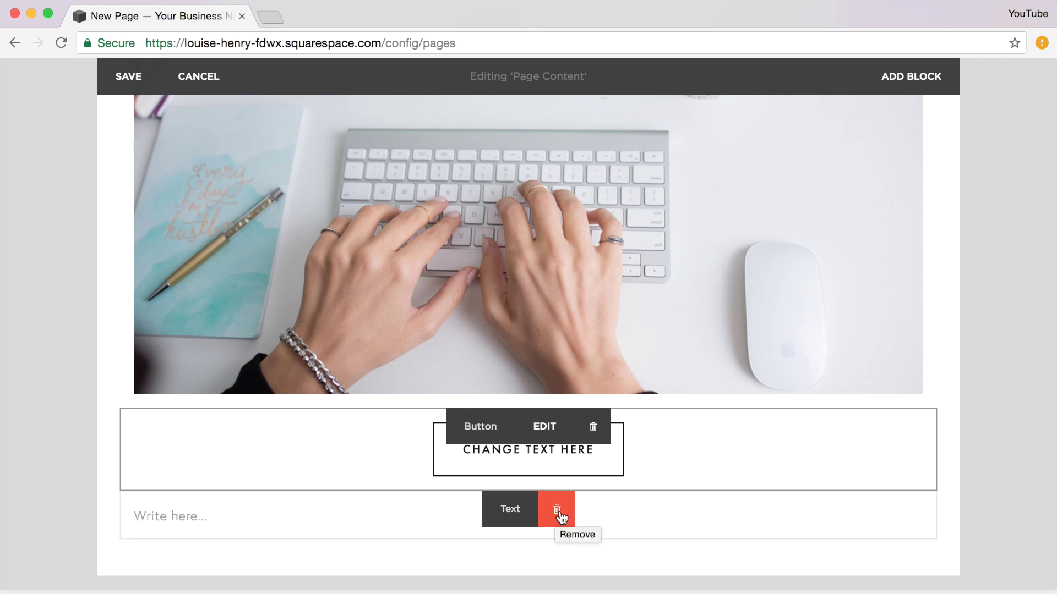
- Remove the empty text block beneath the CHANGE TEXT HERE button, then save the About page
click(559, 513)
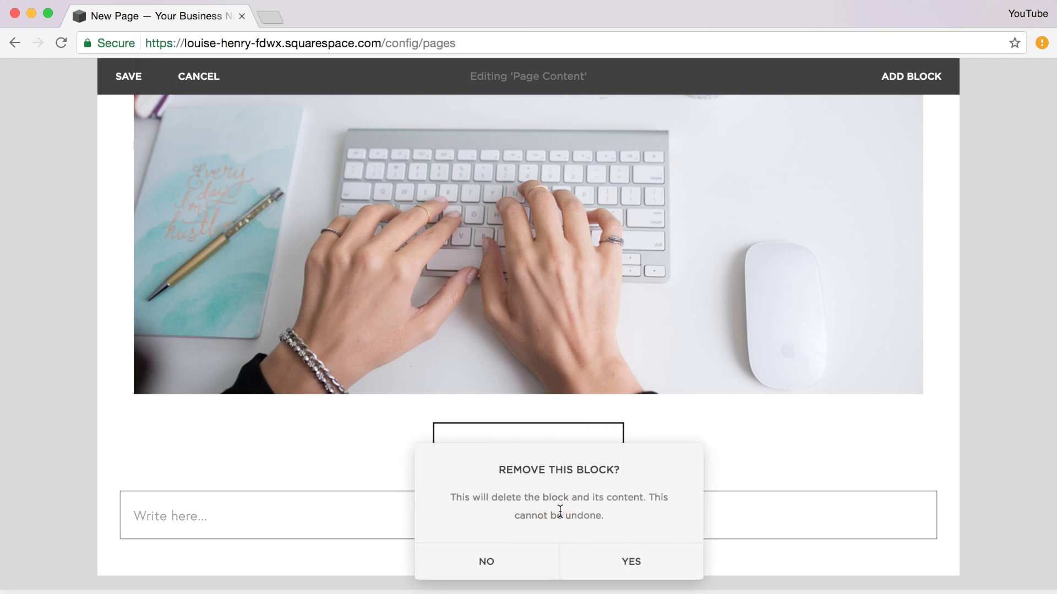
click(622, 561)
scroll(537, 435, up, 10)
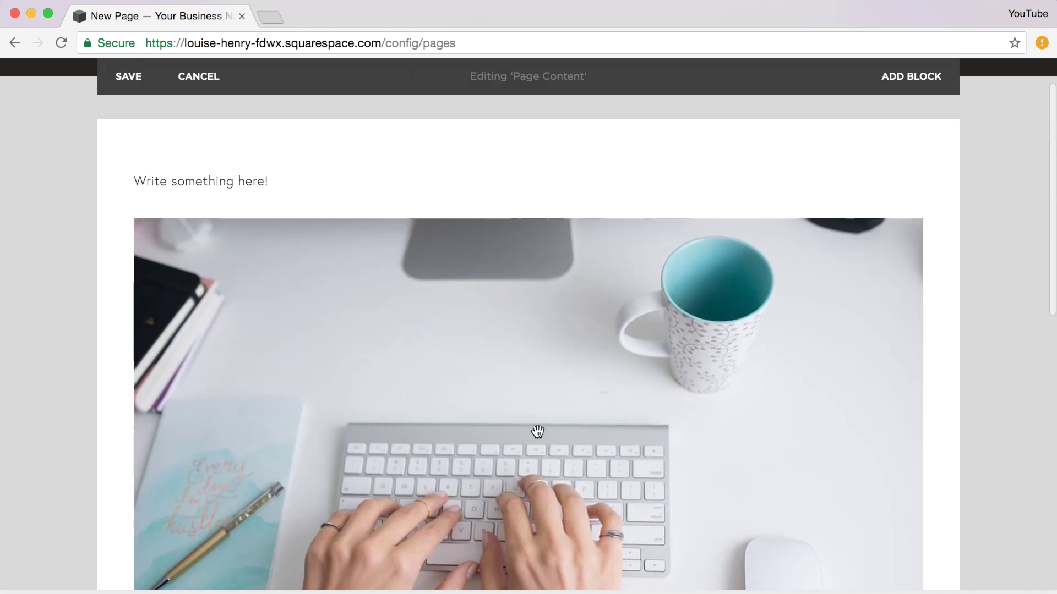
click(118, 155)
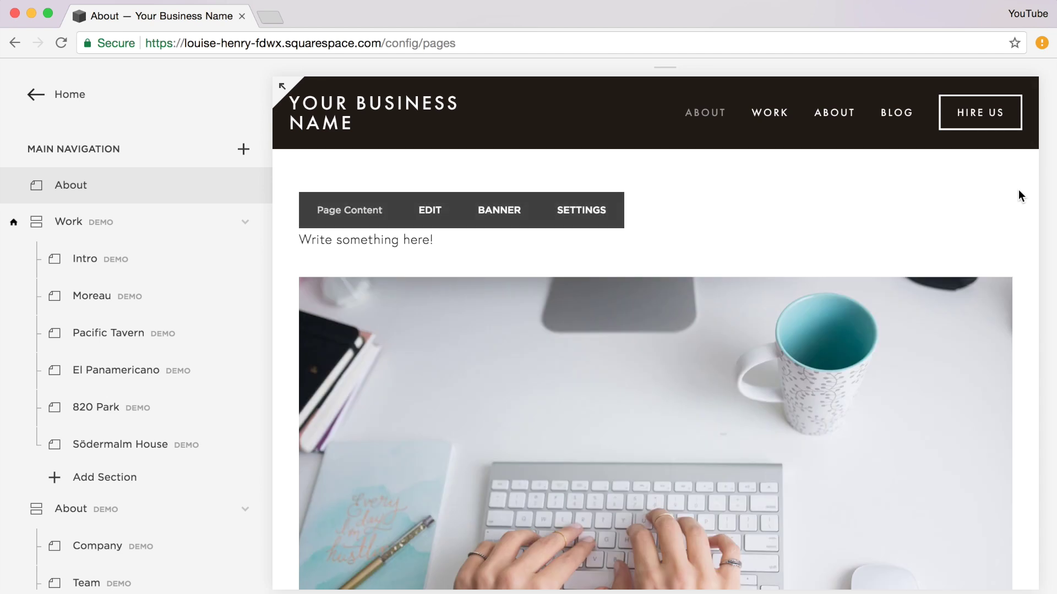
scroll(1018, 190, down, 8)
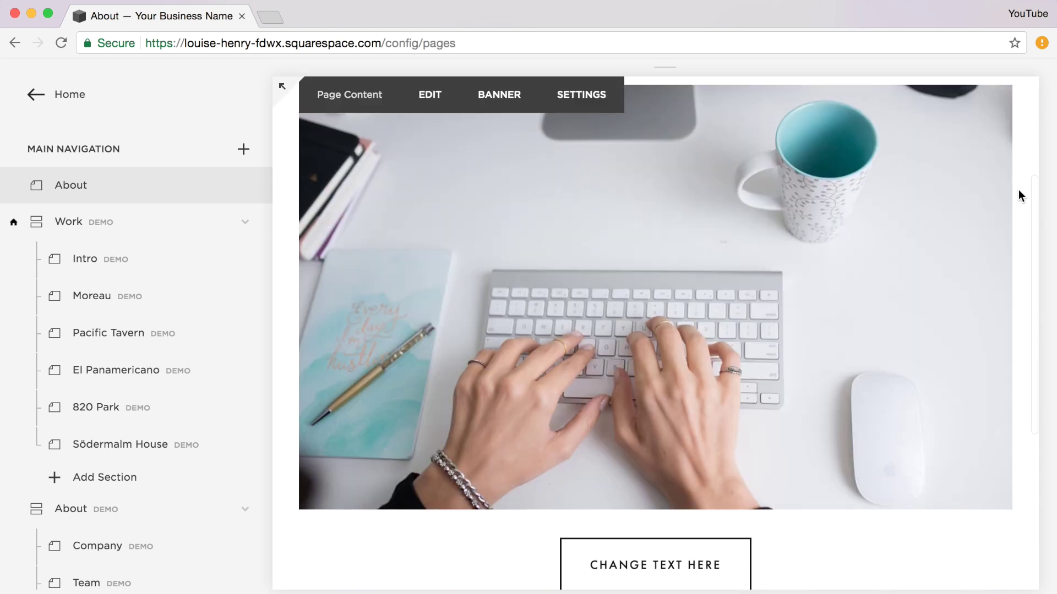
scroll(1018, 189, up, 10)
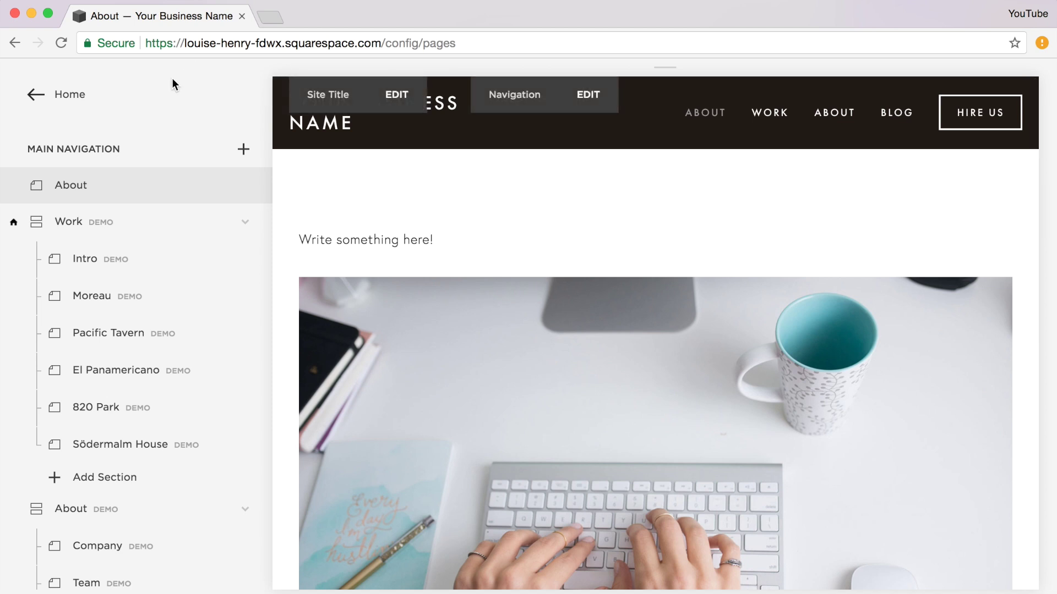
- Go from the Home menu to Design > Style Editor to show Site Header and Navigation styles
click(32, 95)
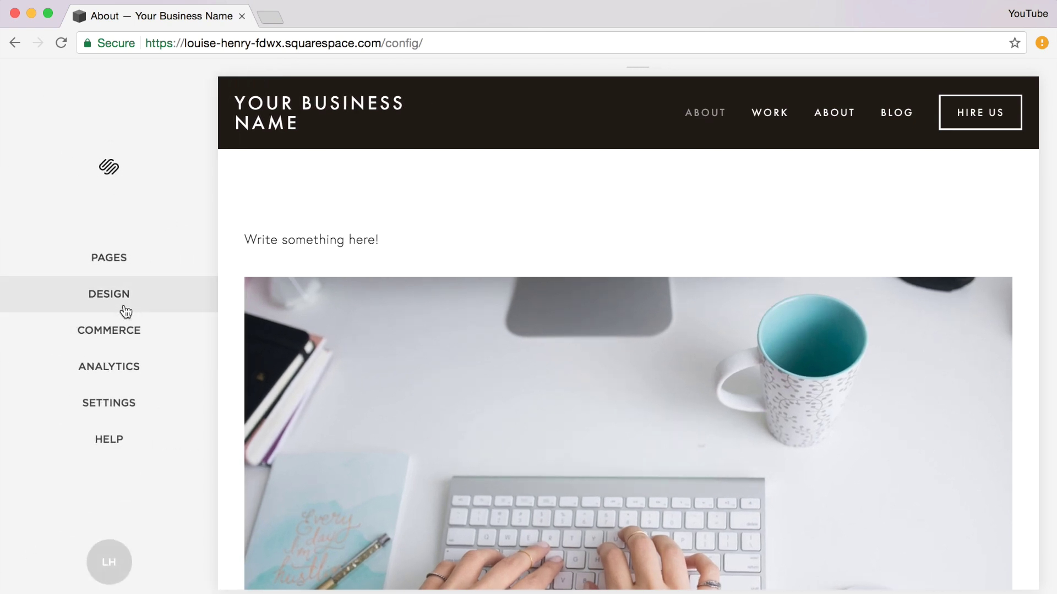
click(124, 304)
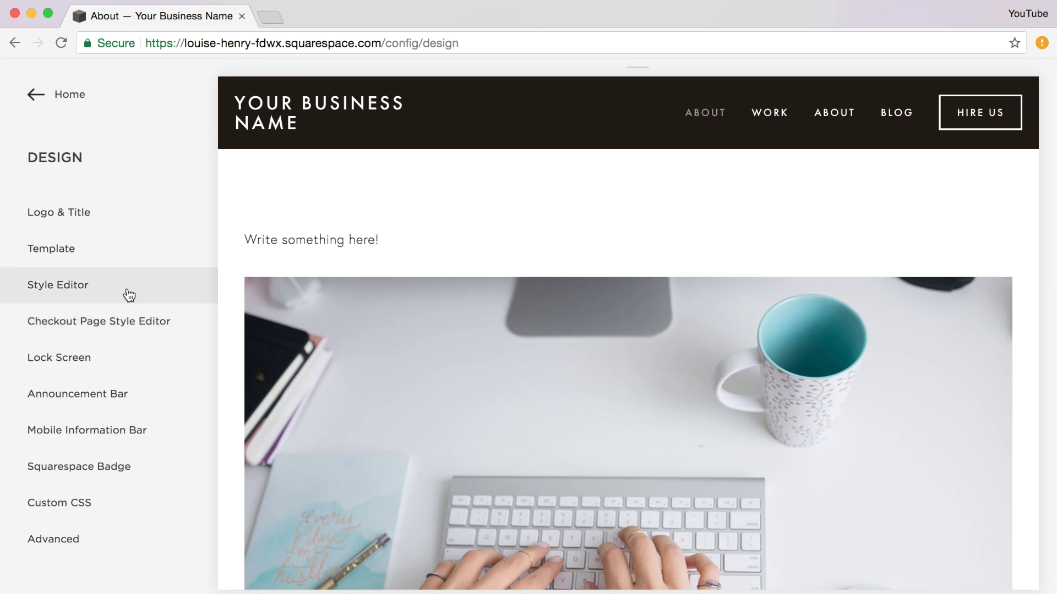
click(125, 295)
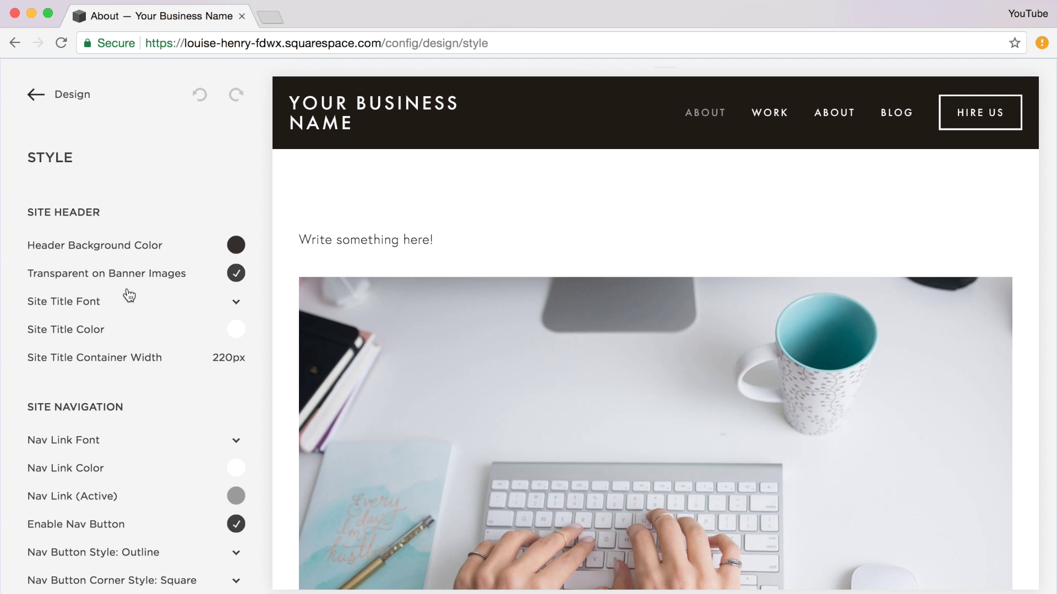
- Change the Header Background Color to light teal, hsla(181, 45%, 61%, 0.9)
click(235, 246)
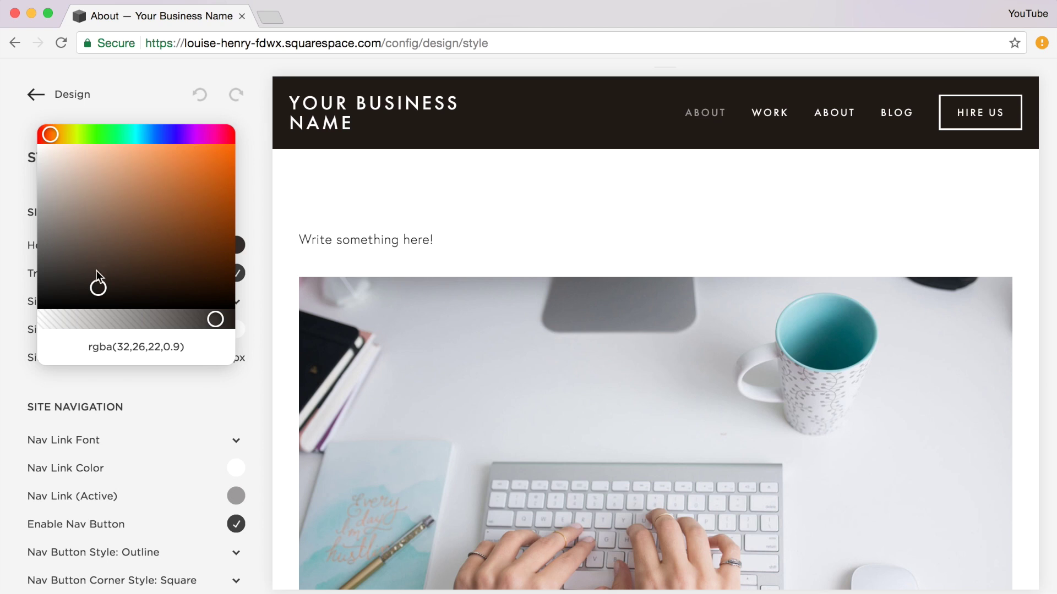
triple_click(134, 347)
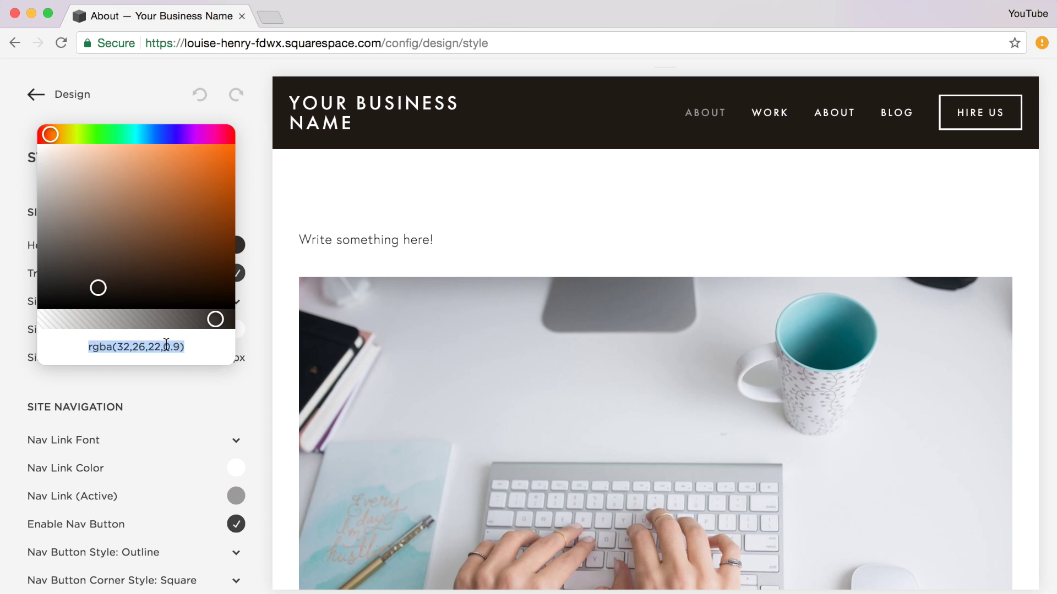
click(137, 134)
drag(126, 176, 126, 179)
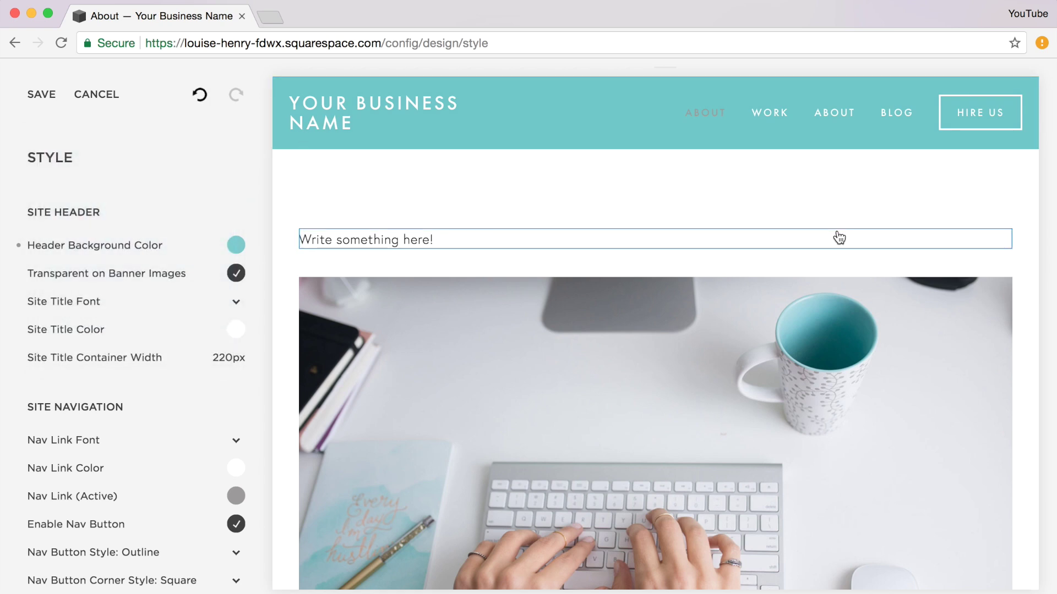
scroll(837, 236, down, 3)
scroll(839, 237, down, 5)
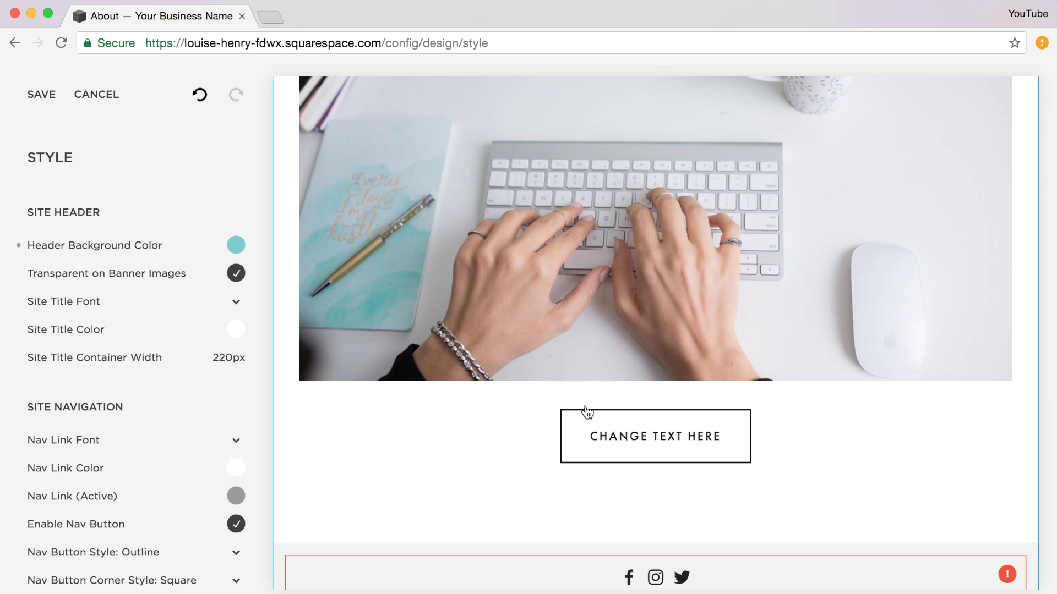
- Give the CHANGE TEXT HERE button a Solid style and a Pill shape
click(691, 435)
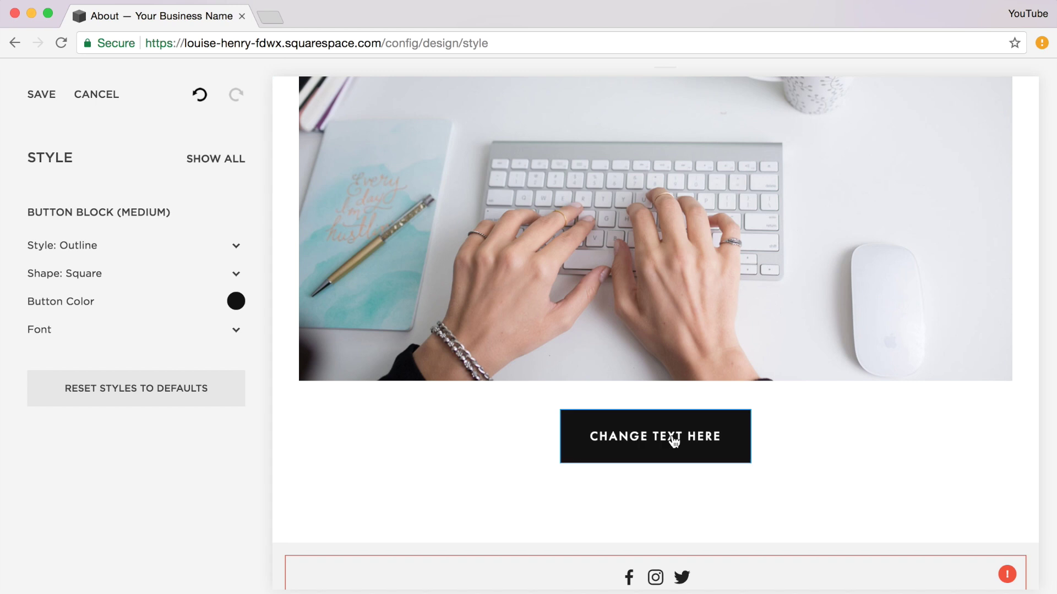
click(237, 245)
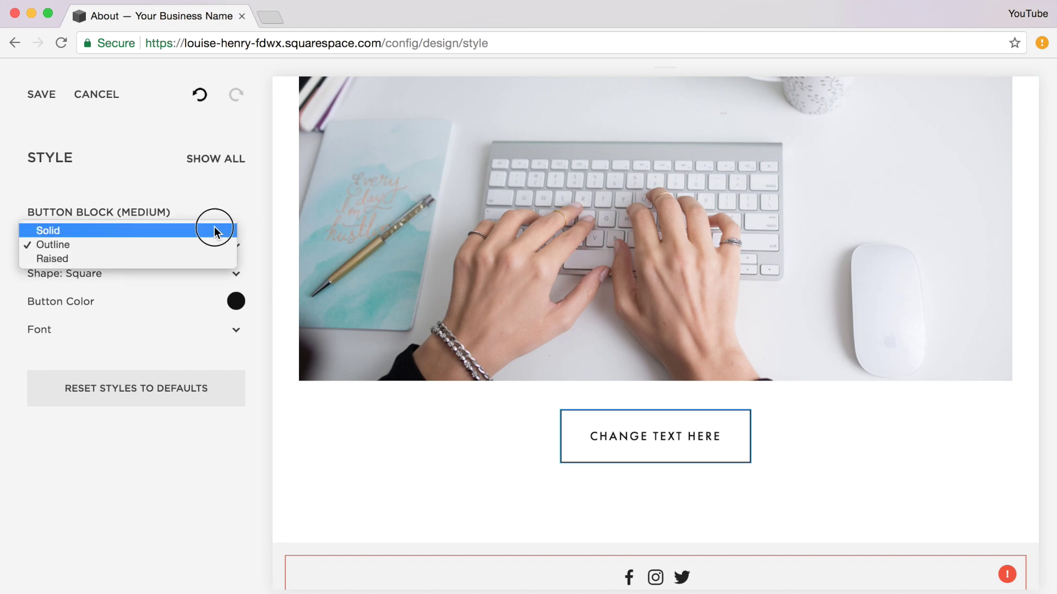
click(215, 230)
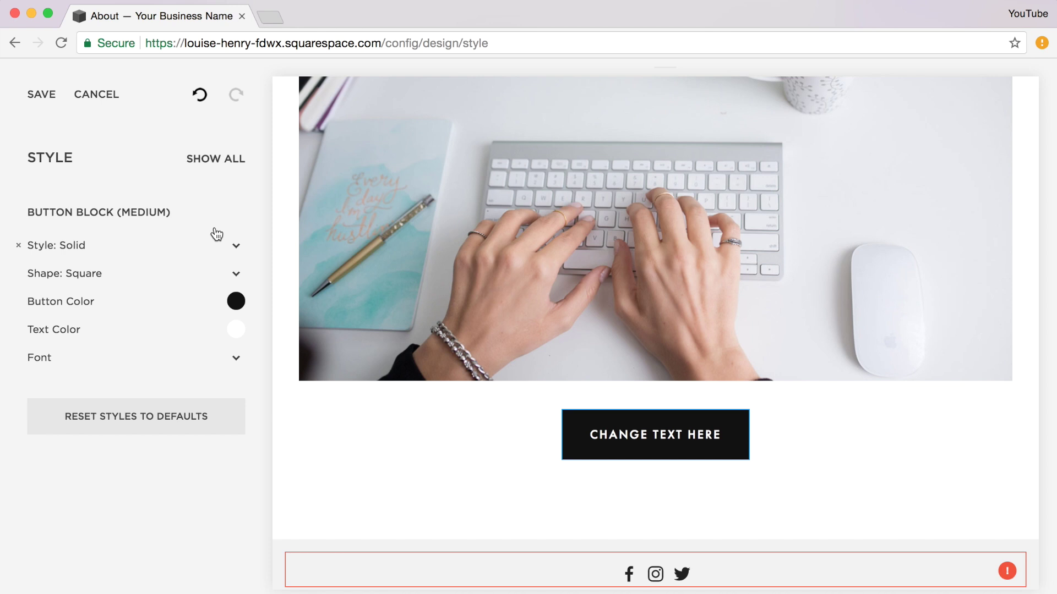
click(235, 274)
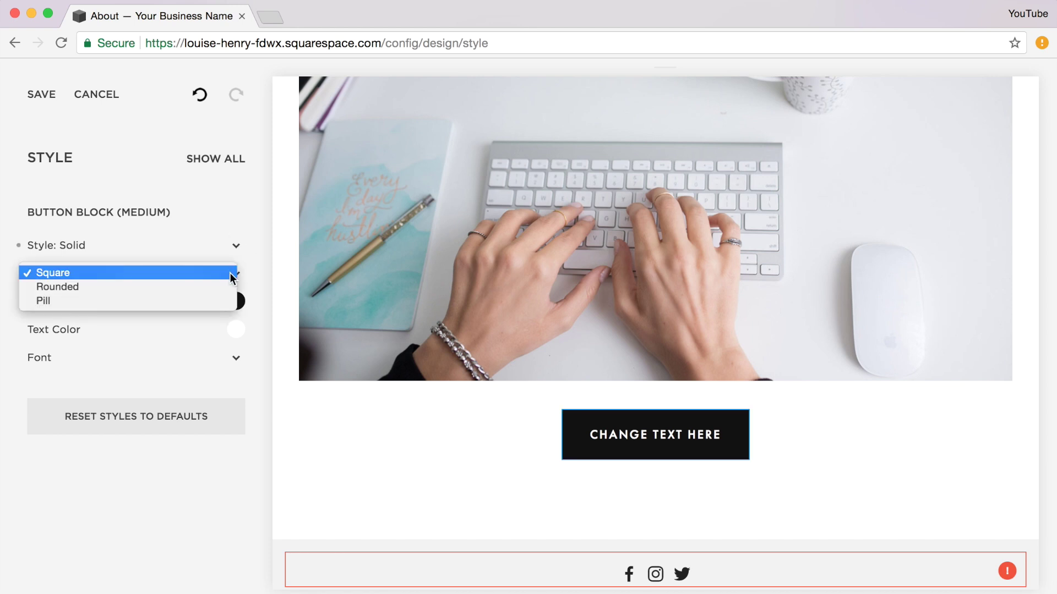
click(226, 287)
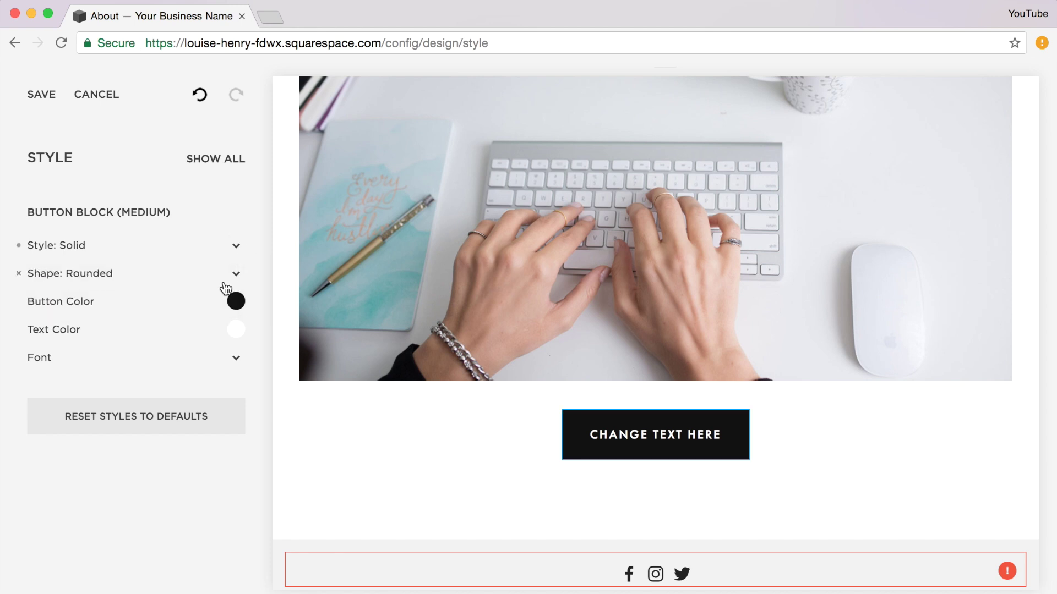
click(232, 273)
click(156, 286)
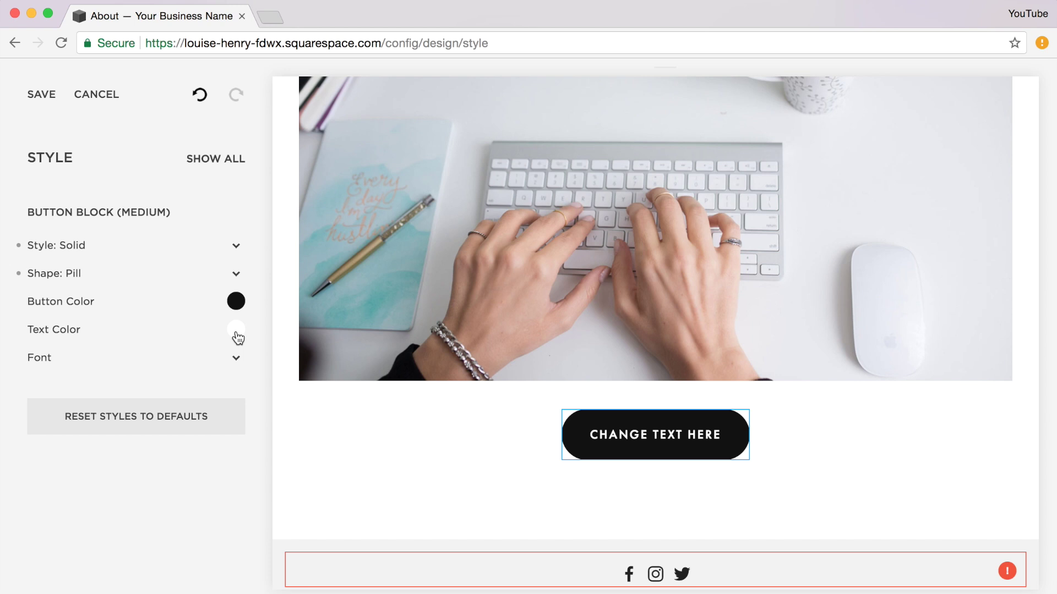
click(228, 161)
- Open the Main Content Page Text Font settings and browse the font list, keeping Europa
scroll(845, 274, up, 10)
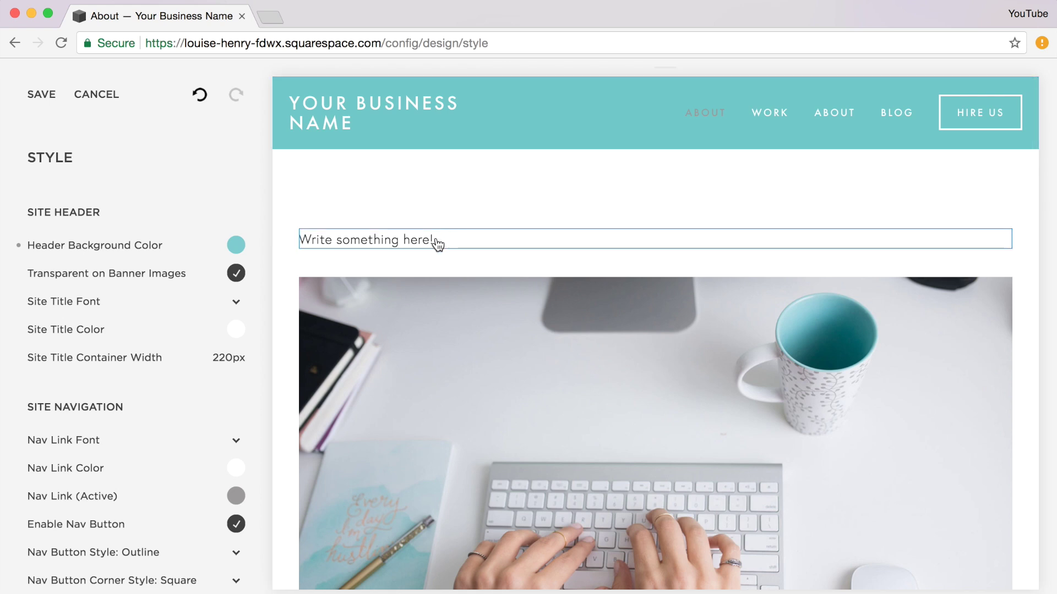
click(392, 242)
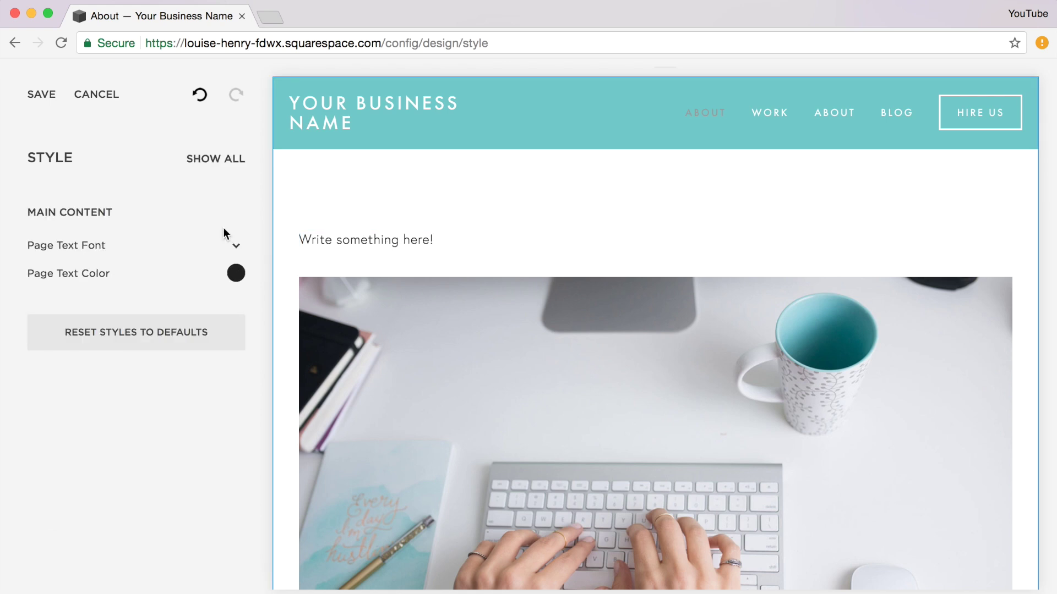
click(236, 251)
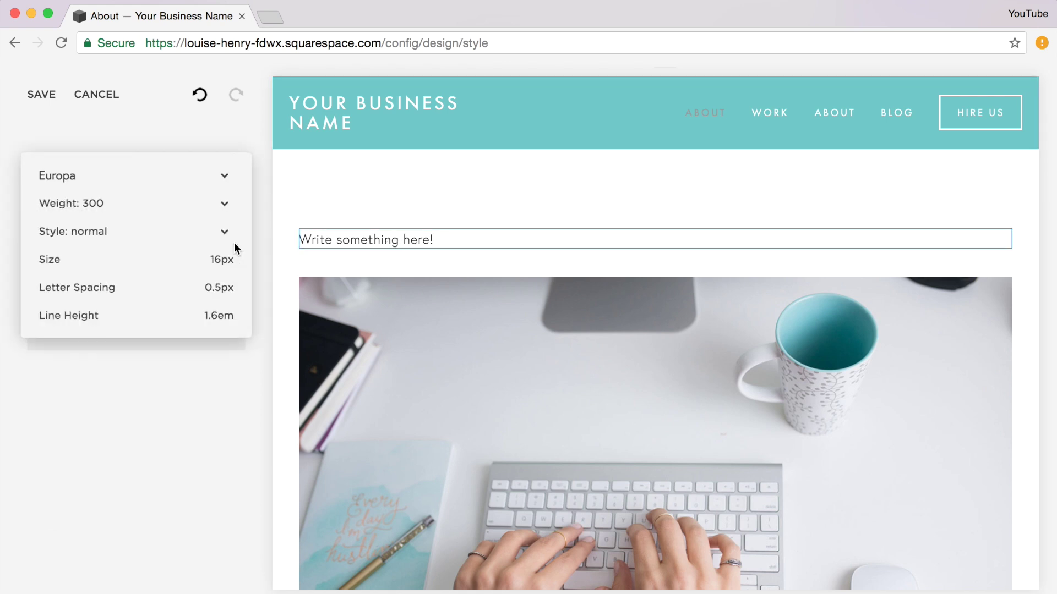
click(227, 176)
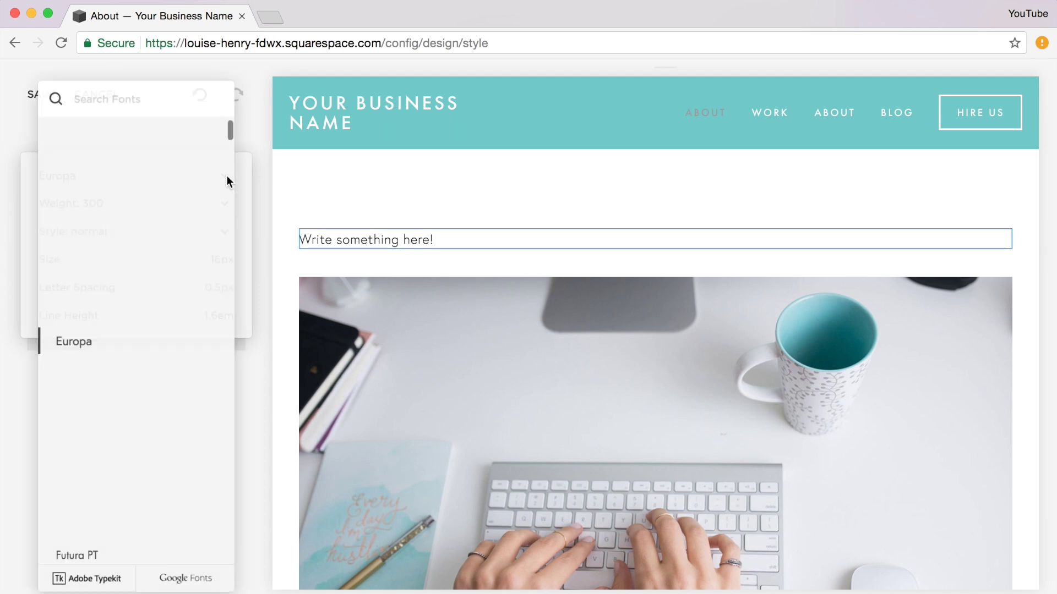
scroll(208, 151, down, 5)
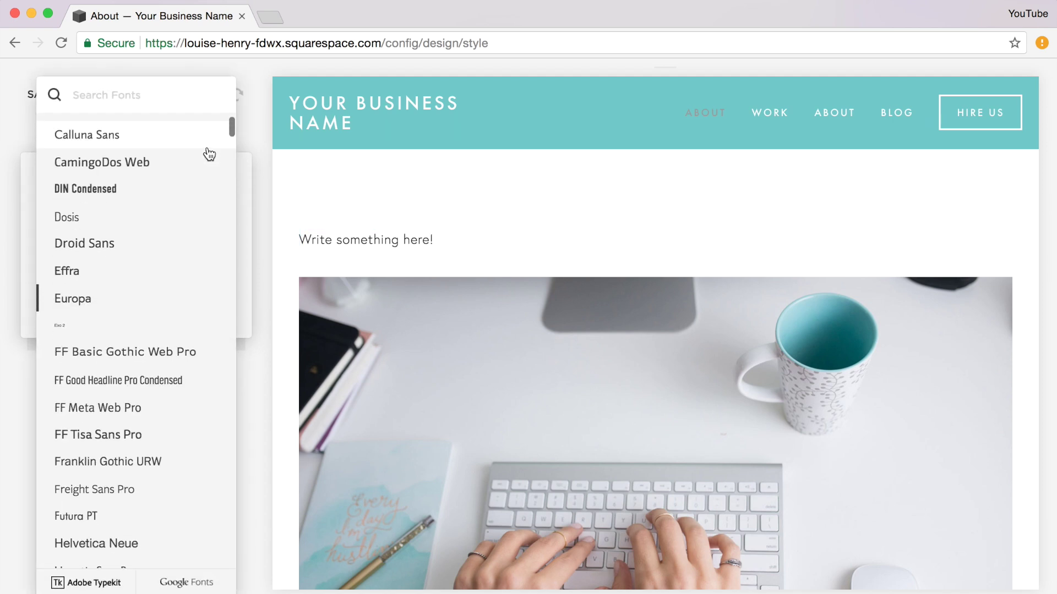
scroll(209, 154, down, 2)
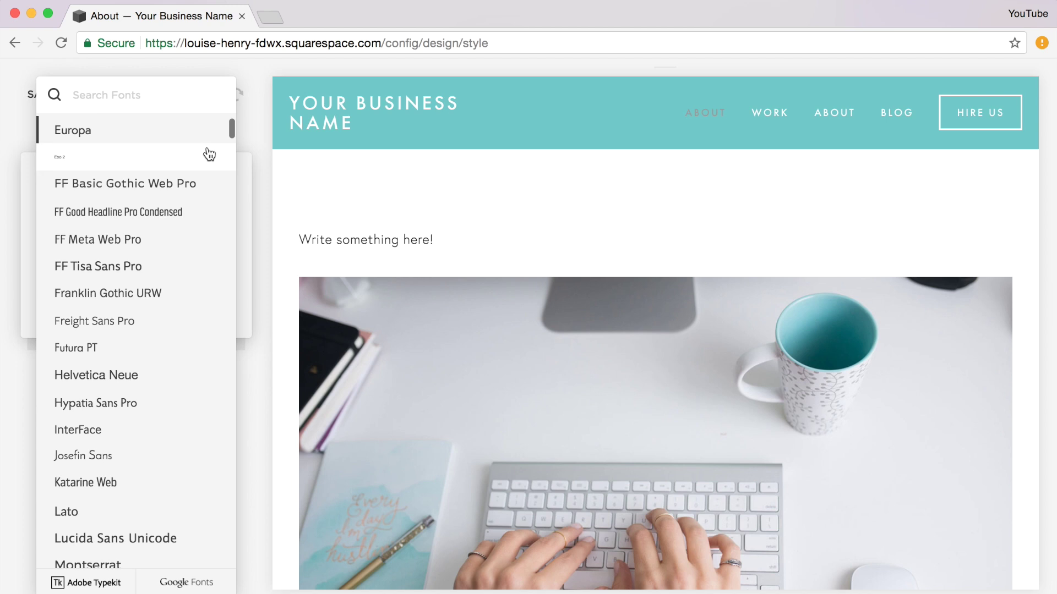
scroll(209, 154, down, 3)
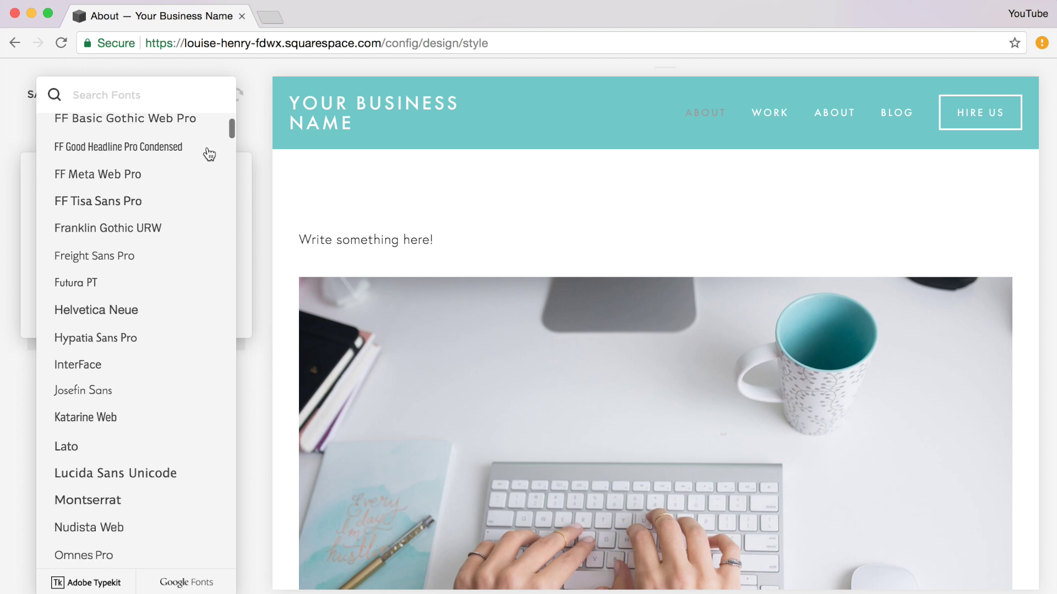
click(266, 181)
click(267, 197)
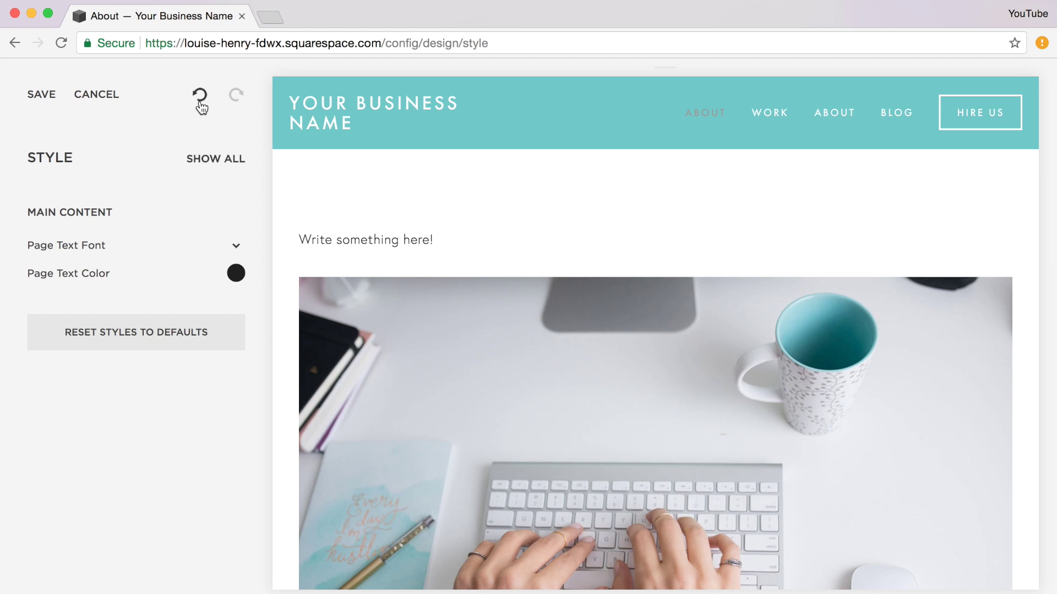
- Return to the full site style list with SHOW ALL and scroll through it
click(216, 158)
scroll(259, 193, down, 3)
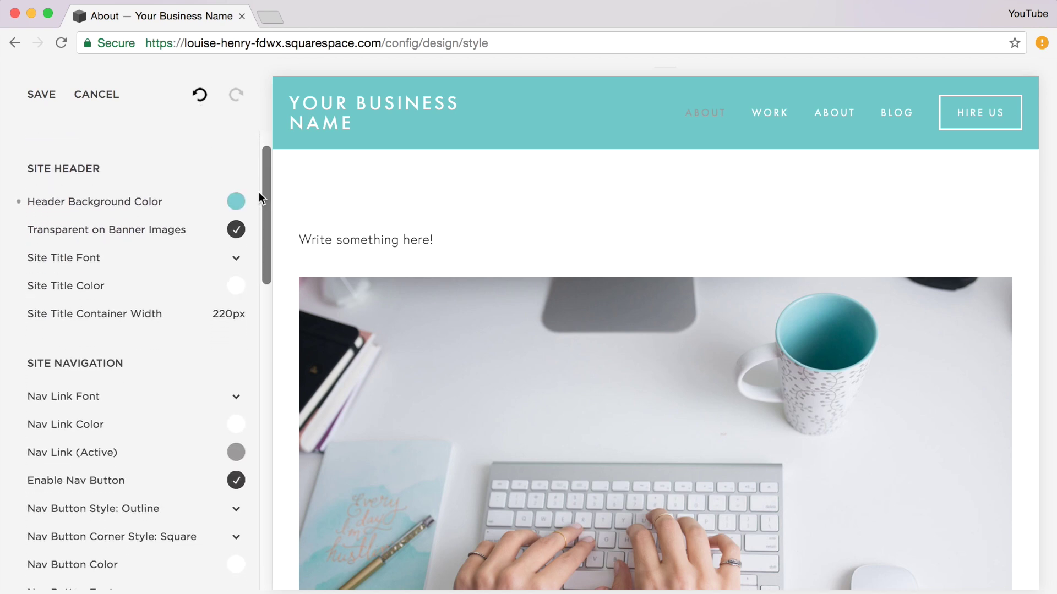